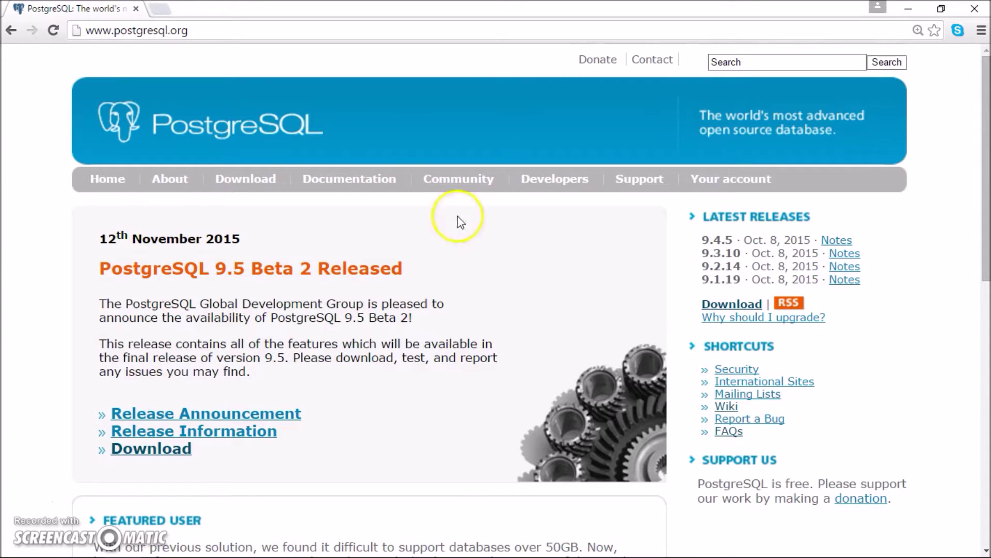
# Go to the Downloads page from the postgresql.org navigation bar
pyautogui.click(239, 176)
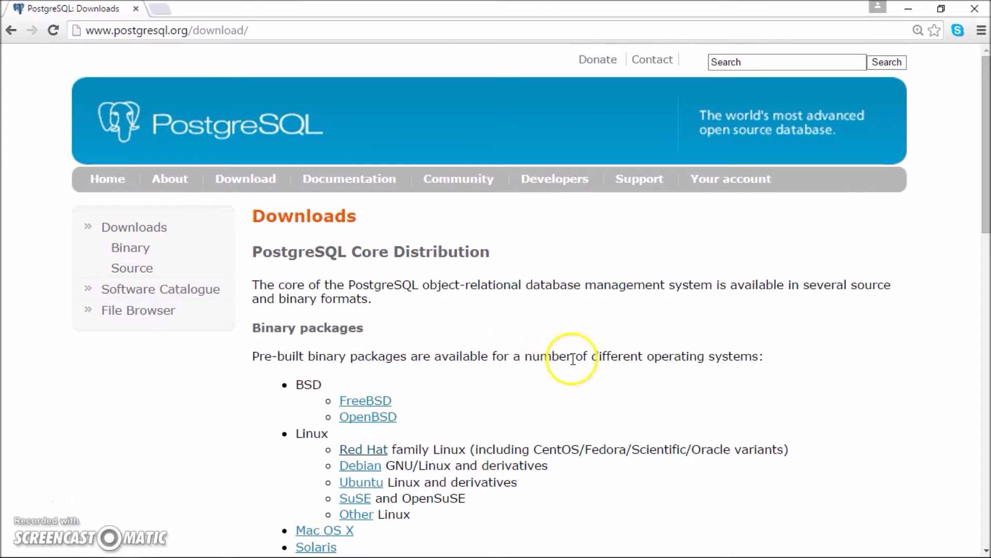
# Go to the Red Hat family Linux downloads page with its Yum Repository instructions
pyautogui.click(362, 453)
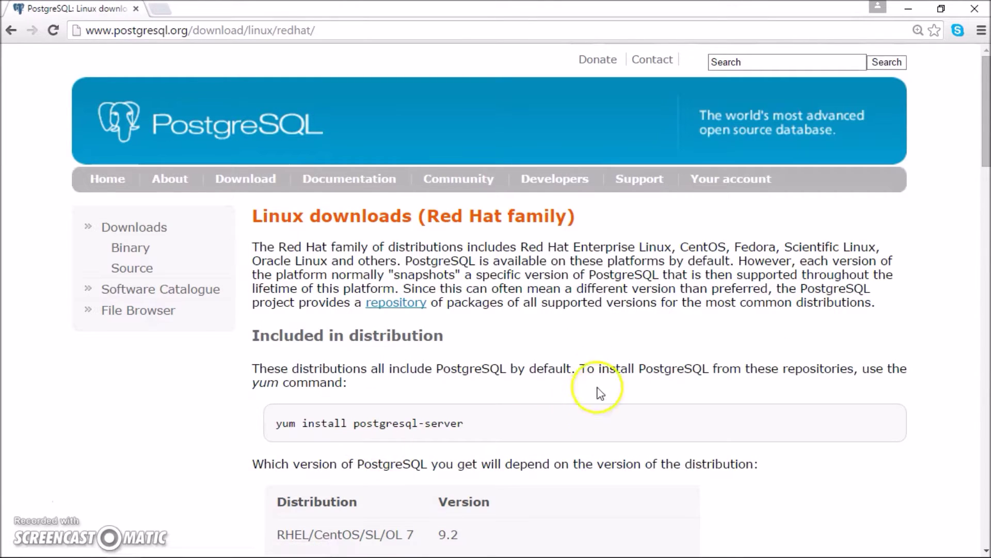
pyautogui.scroll(-4, 594, 353)
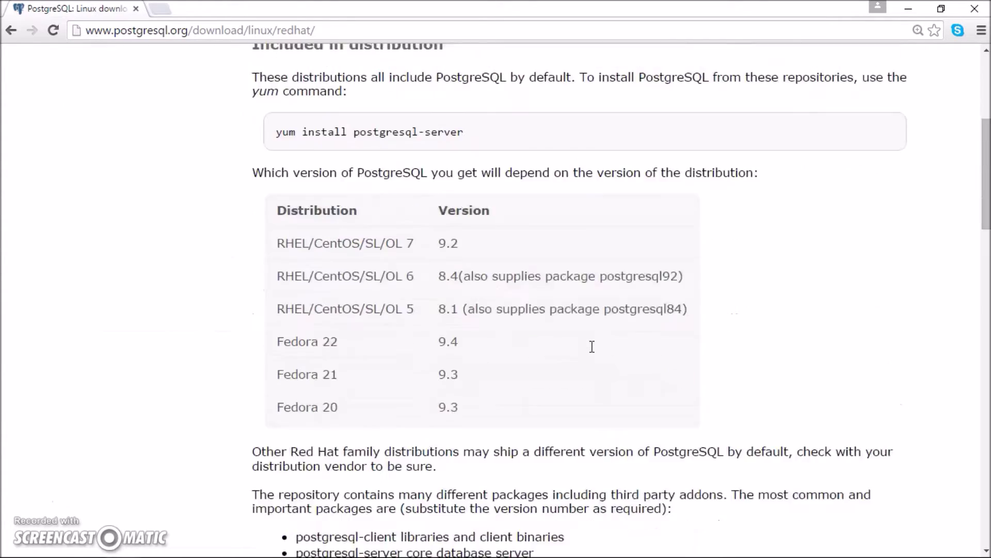
pyautogui.scroll(-2, 595, 352)
pyautogui.scroll(-4, 594, 352)
pyautogui.scroll(-3, 594, 352)
pyautogui.scroll(-2, 595, 353)
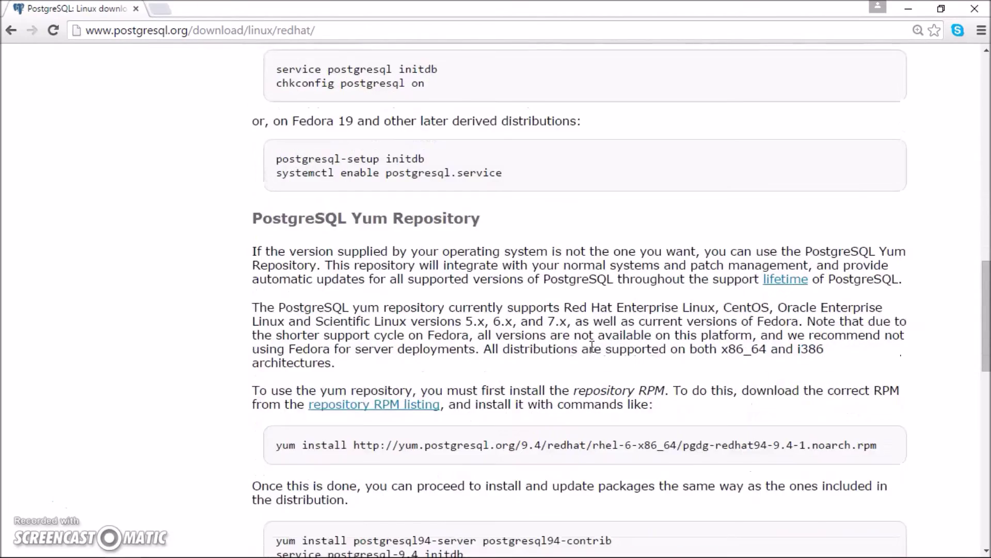
pyautogui.scroll(-2, 595, 352)
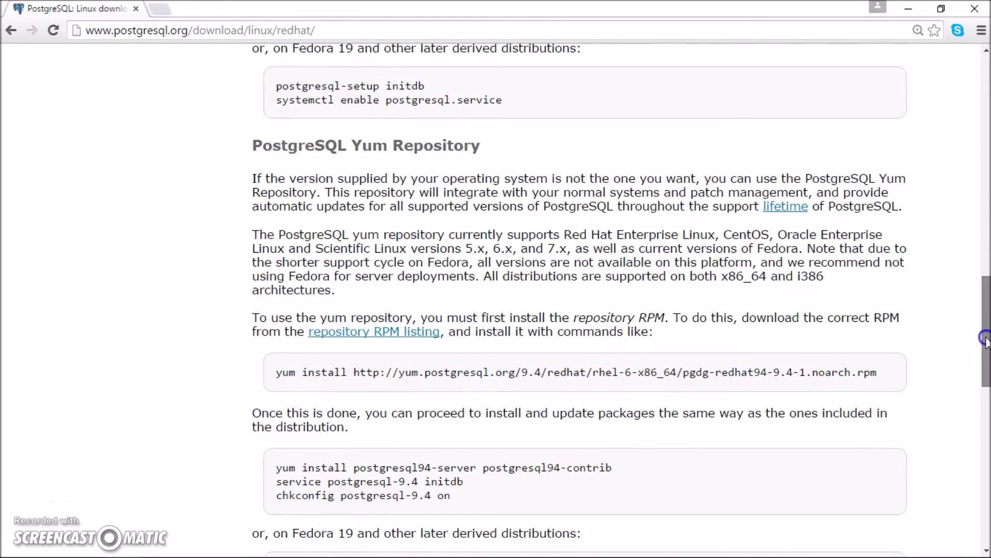
pyautogui.moveTo(984, 325); pyautogui.dragTo(984, 345)
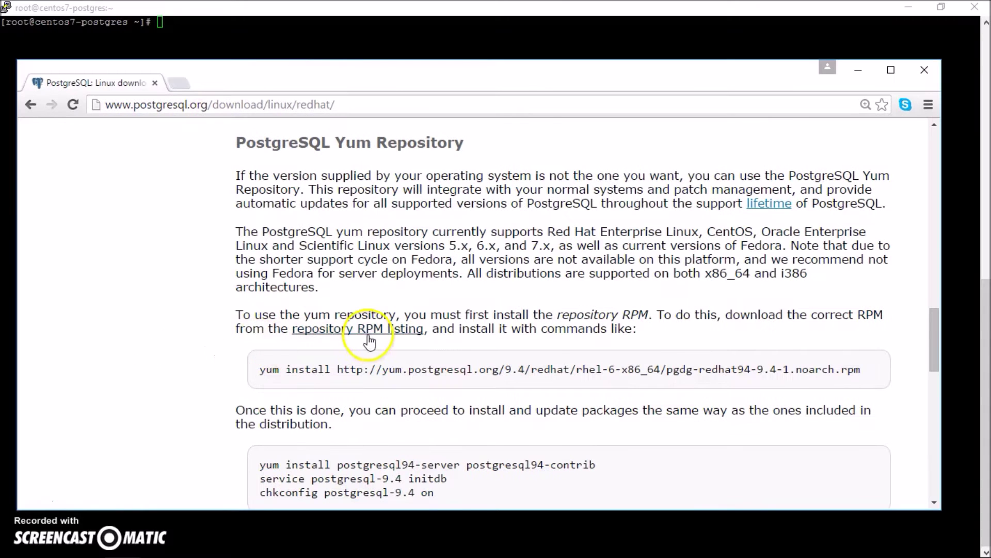
# Copy the PostgreSQL 9.4 CentOS 7 x86_64 link address from the repository RPM listing
pyautogui.middleClick(360, 332)
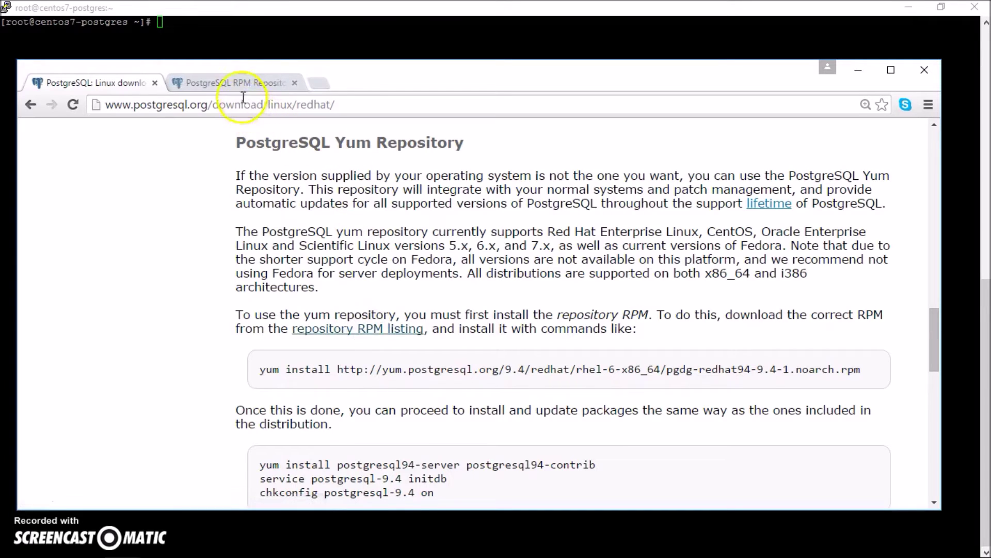
pyautogui.click(236, 82)
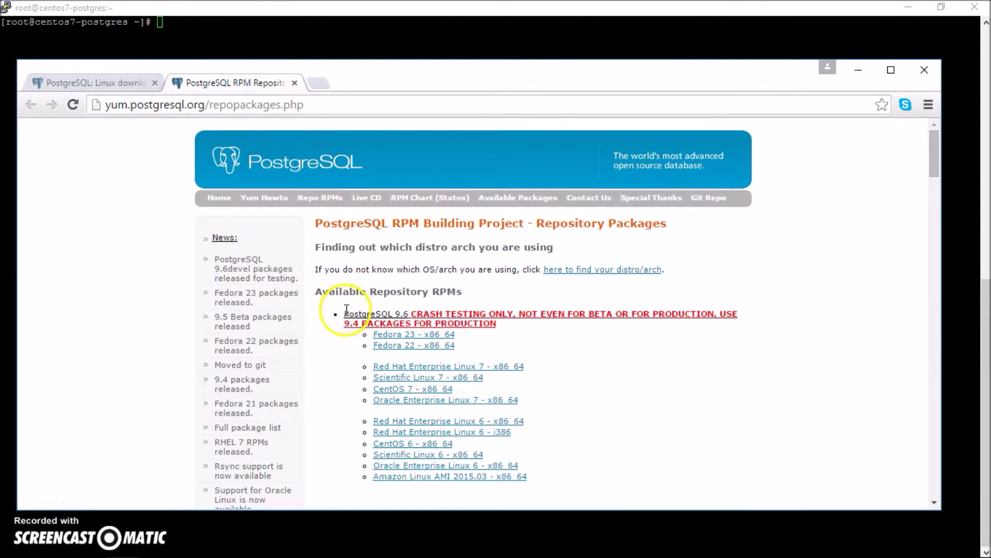
pyautogui.moveTo(344, 314); pyautogui.dragTo(408, 314)
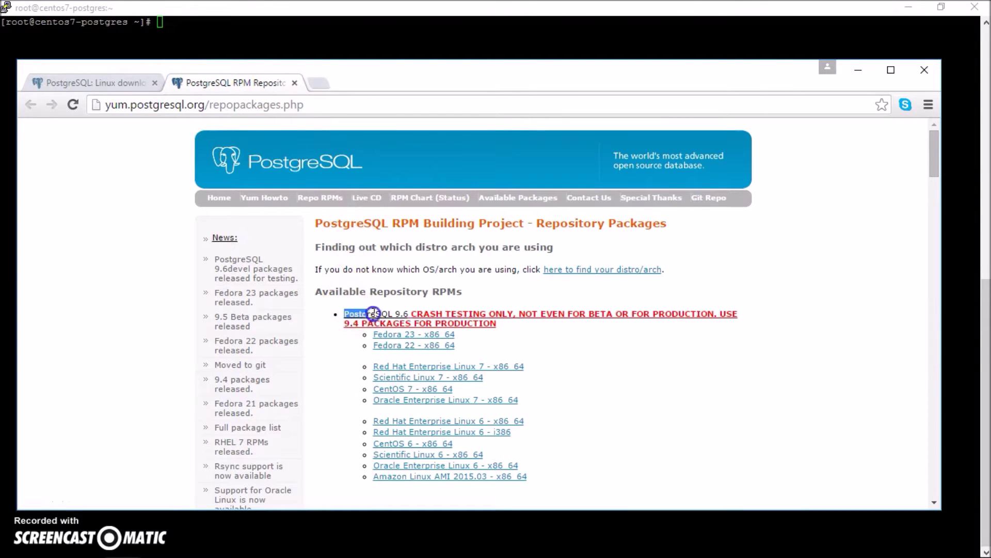
pyautogui.click(342, 383)
pyautogui.scroll(-3, 341, 384)
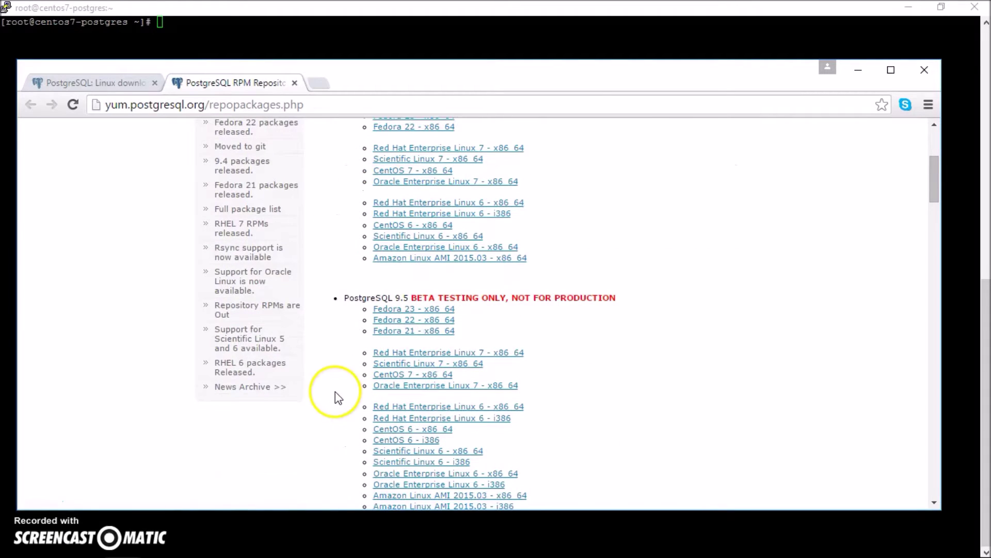
pyautogui.scroll(-3, 341, 387)
pyautogui.scroll(-4, 322, 393)
pyautogui.scroll(-1, 321, 398)
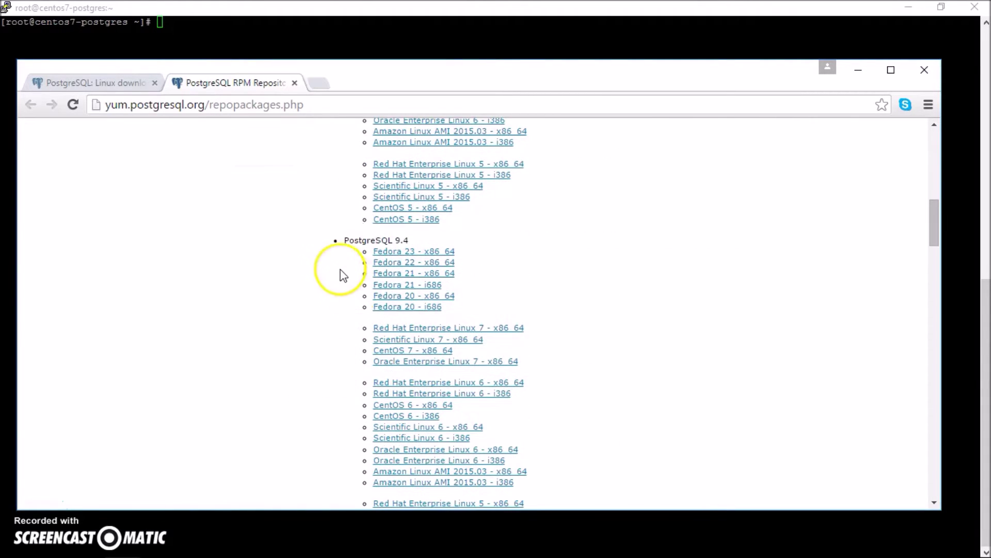
pyautogui.moveTo(345, 242); pyautogui.dragTo(399, 240)
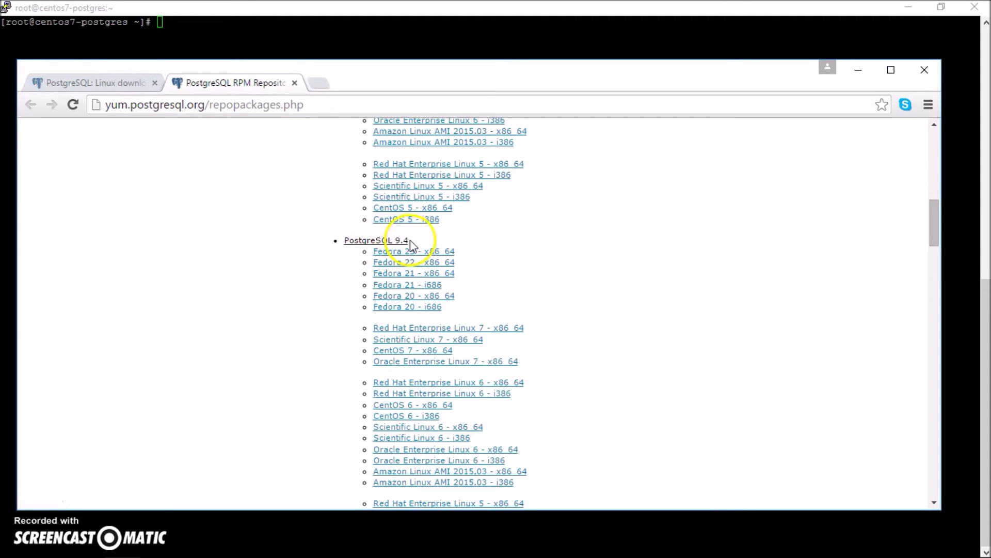
pyautogui.click(410, 239)
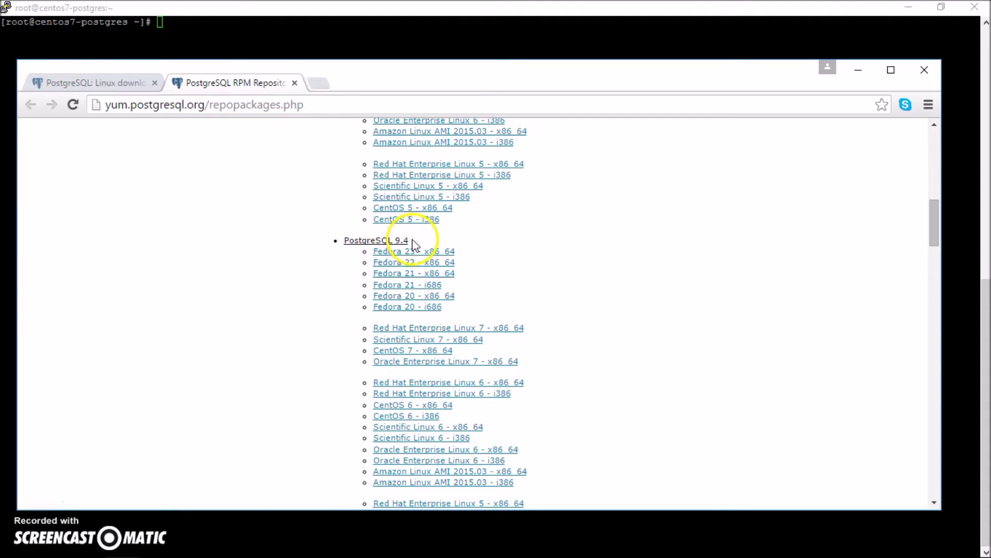
pyautogui.rightClick(408, 353)
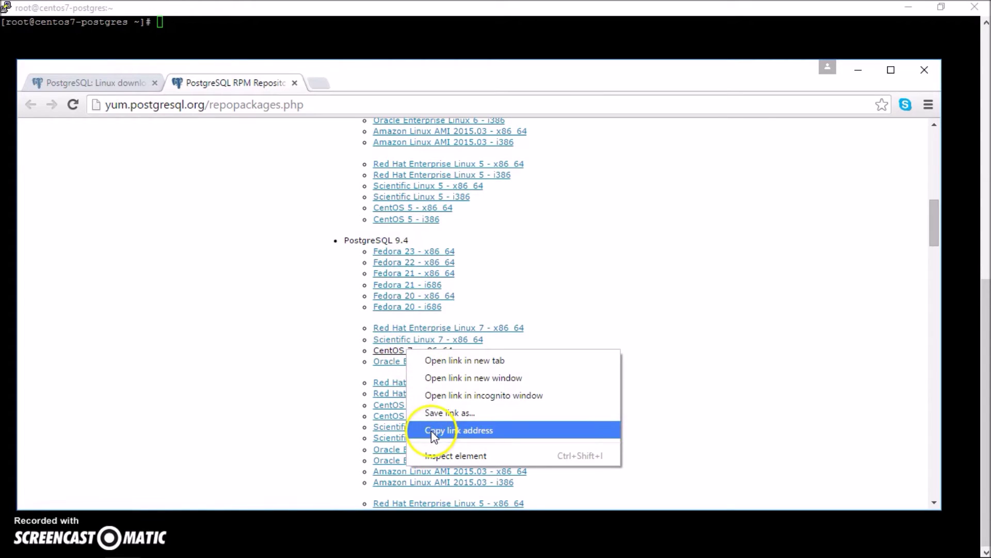
pyautogui.click(511, 432)
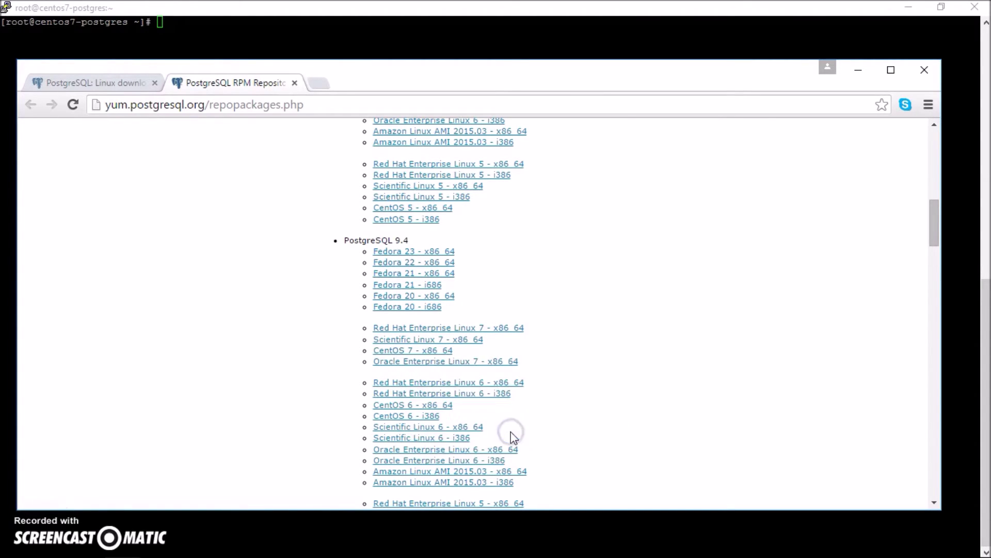
pyautogui.click(92, 83)
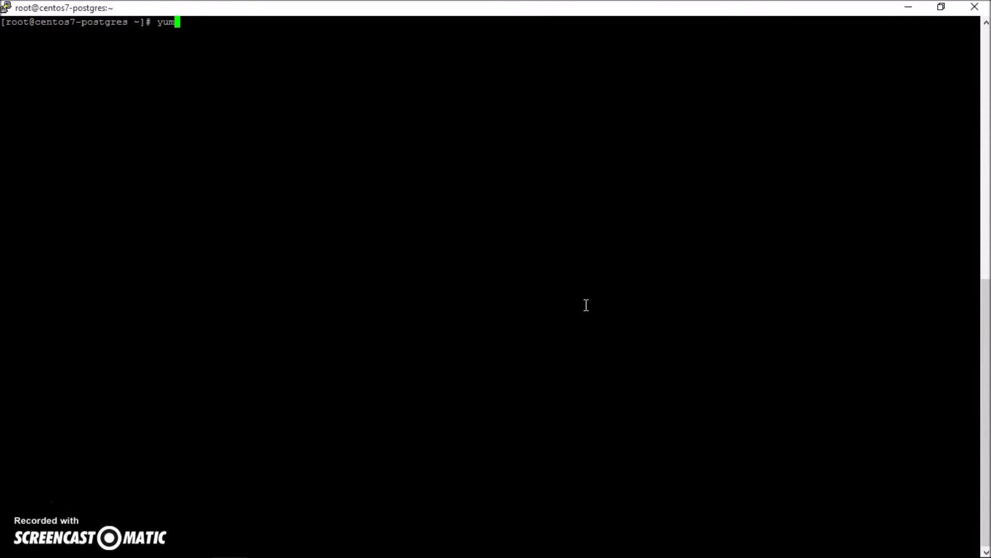
pyautogui.write('install')
# Install the pgdg-centos94 repository package with yum install and the pasted RPM URL
pyautogui.rightClick(424, 228)
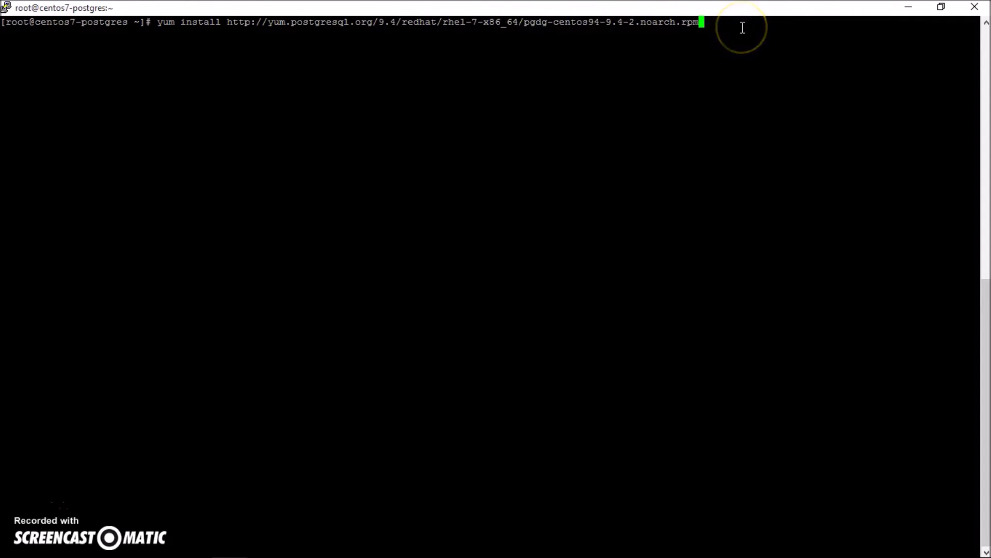
pyautogui.press('Return')
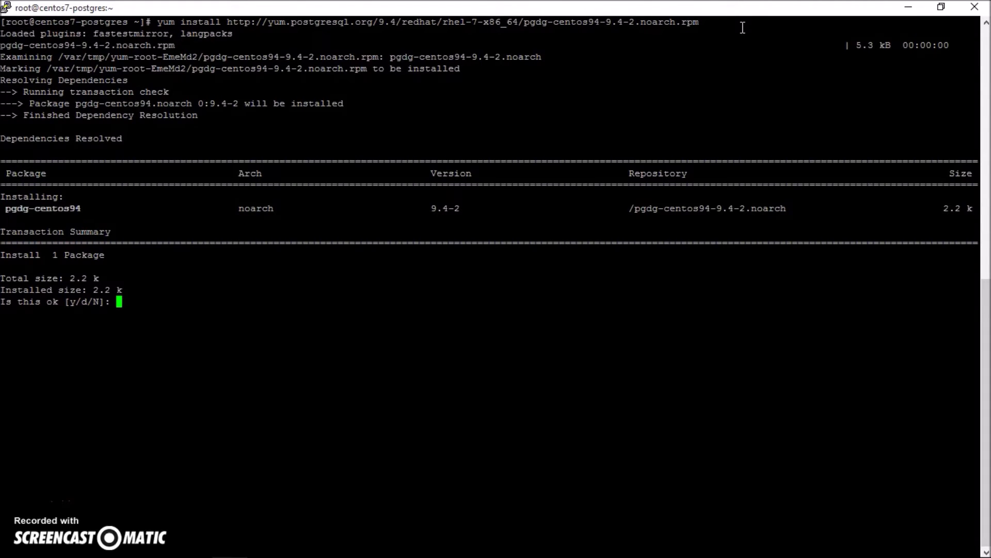
pyautogui.write('y')
pyautogui.press('Return')
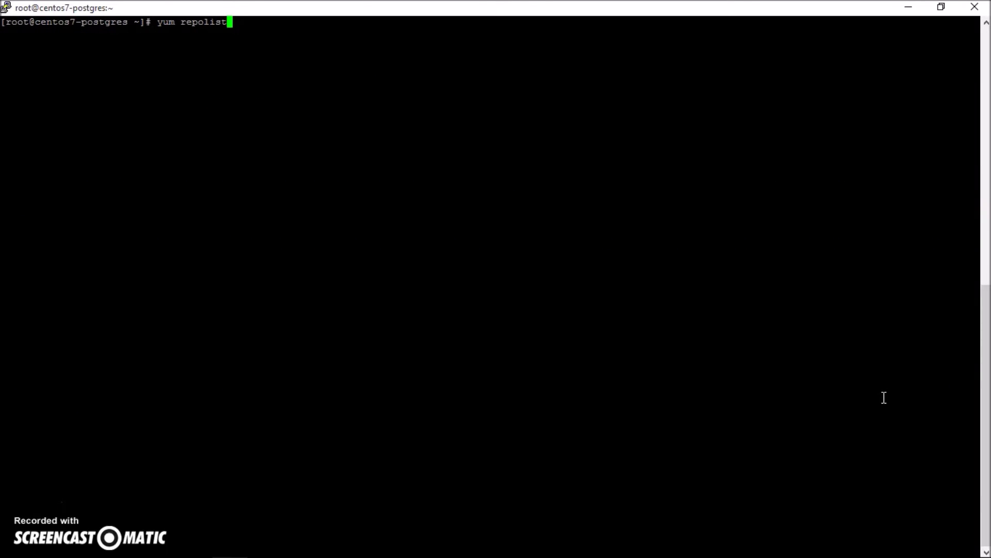
# Confirm yum repolist lists pgdg94 and paste the postgresql94 server/contrib install command
pyautogui.press('Return')
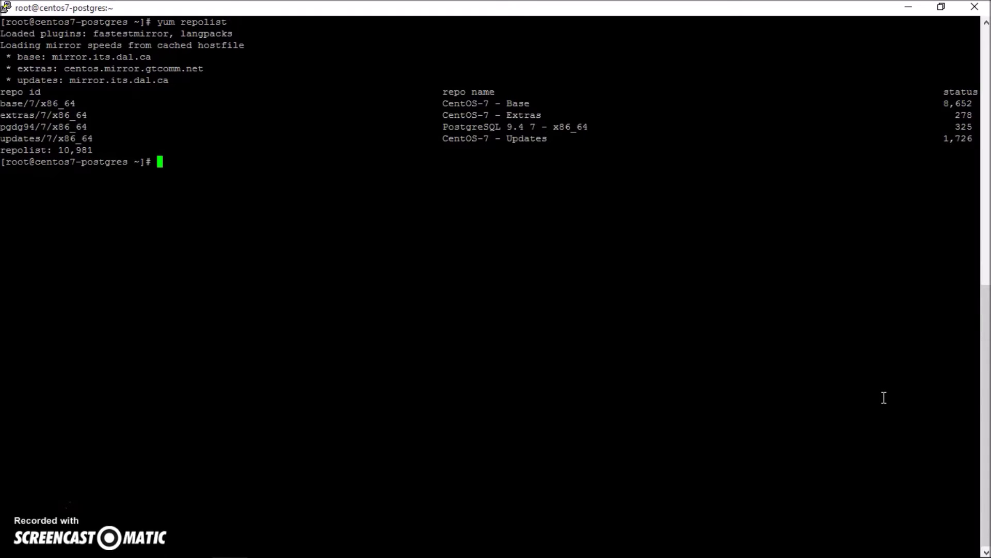
pyautogui.moveTo(2, 127); pyautogui.dragTo(969, 127)
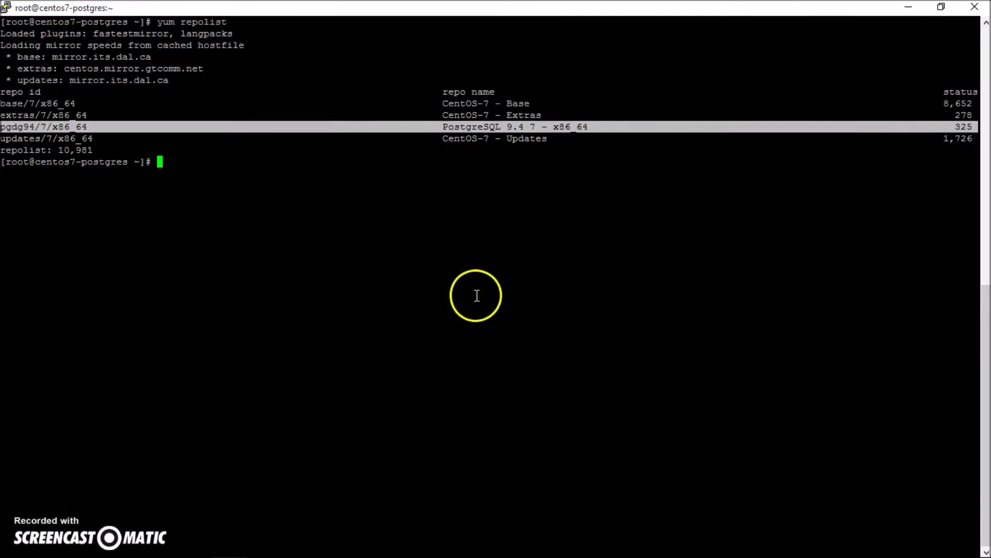
pyautogui.click(410, 282)
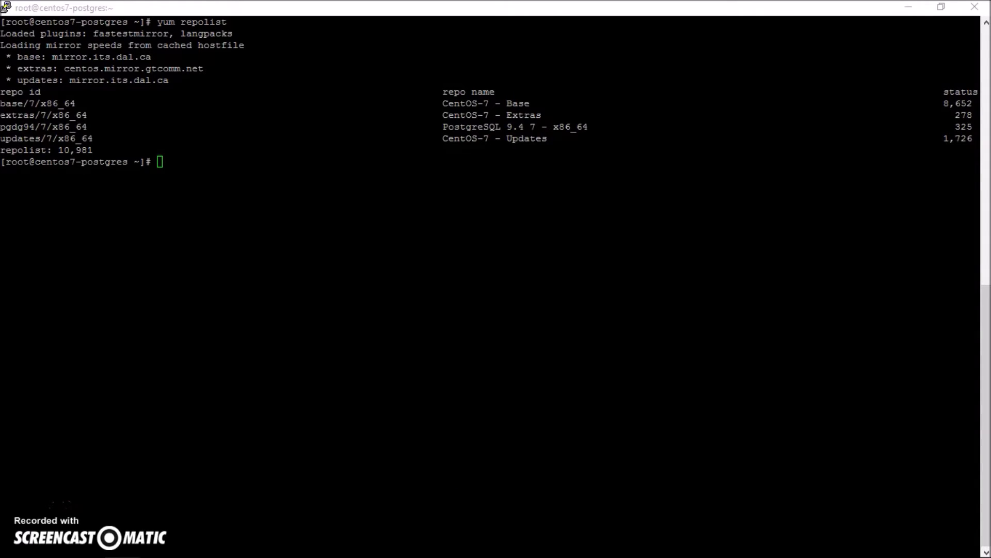
pyautogui.click(275, 248)
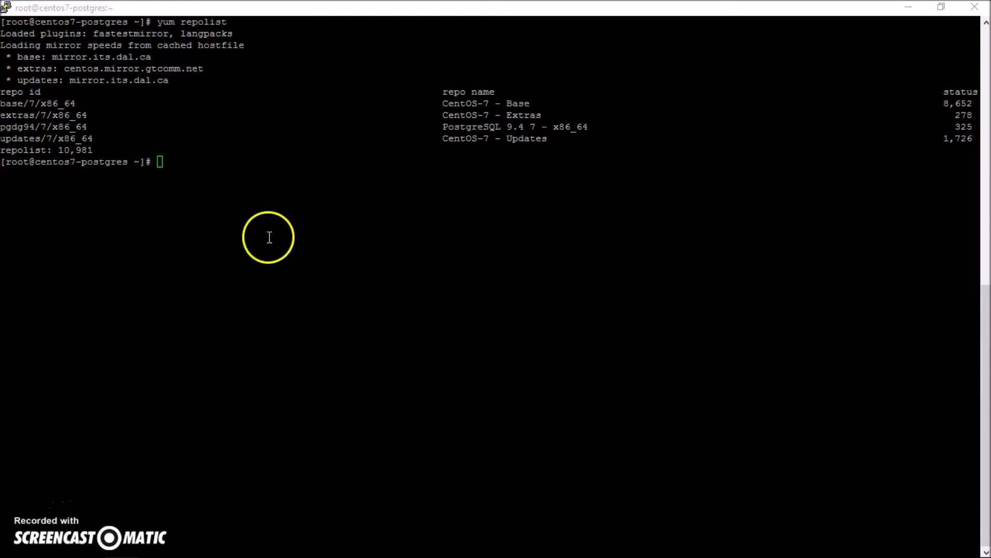
pyautogui.rightClick(269, 237)
# Install postgresql94-server and postgresql94-contrib, then clear the terminal screen
pyautogui.press('Return')
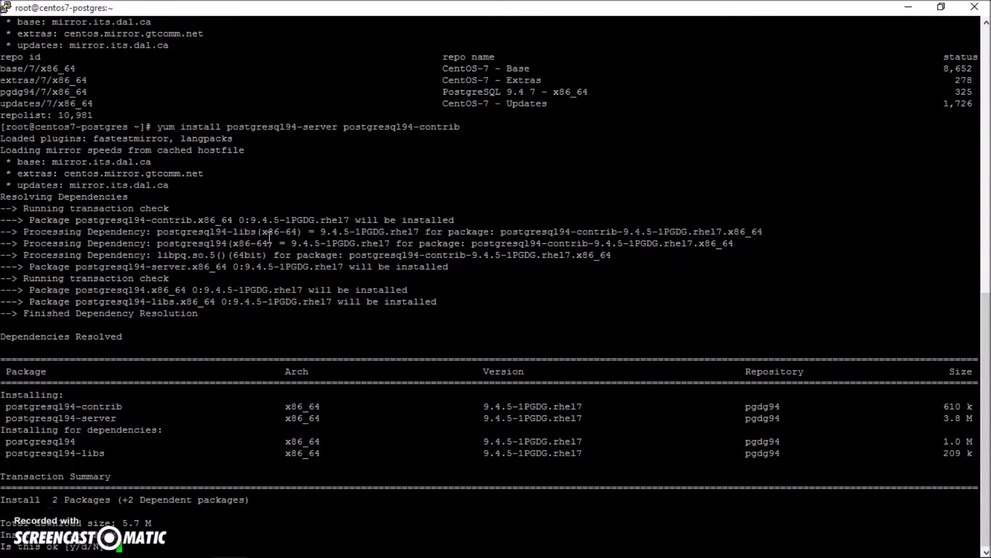
pyautogui.write('y')
pyautogui.press('Return')
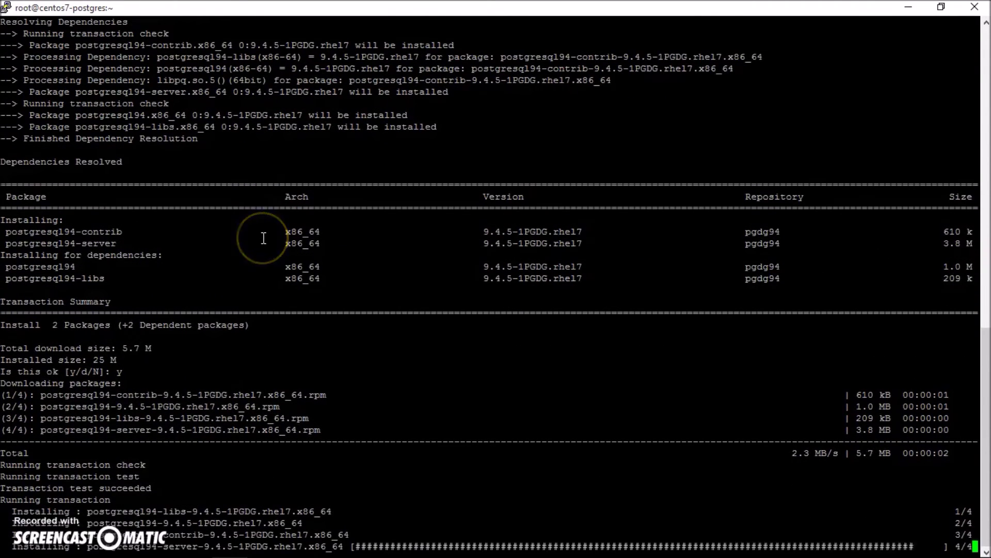
pyautogui.click(815, 258)
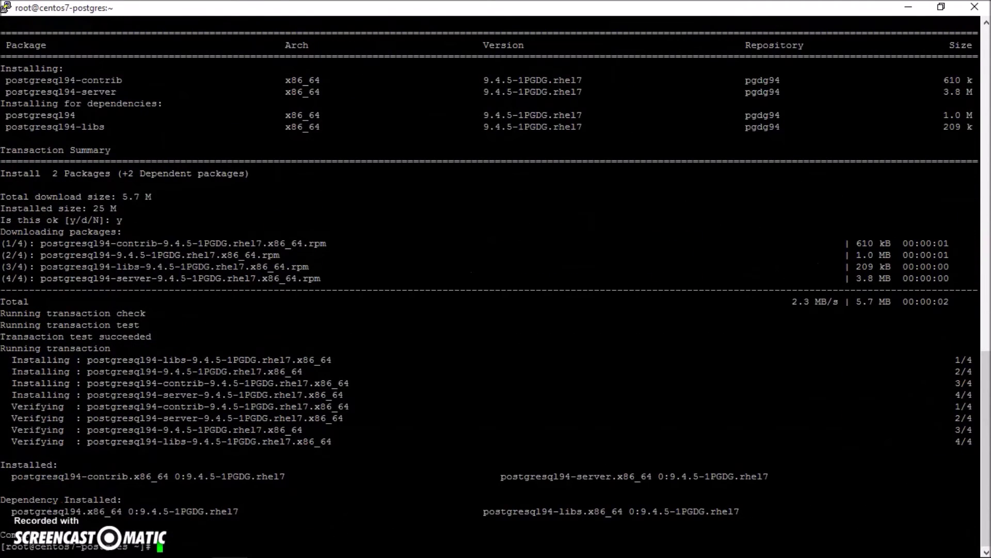
pyautogui.hotkey('ctrl', 'l')
pyautogui.press('Return')
pyautogui.press('Return')
pyautogui.press('Return')
pyautogui.write('rpm -qa | grep post')
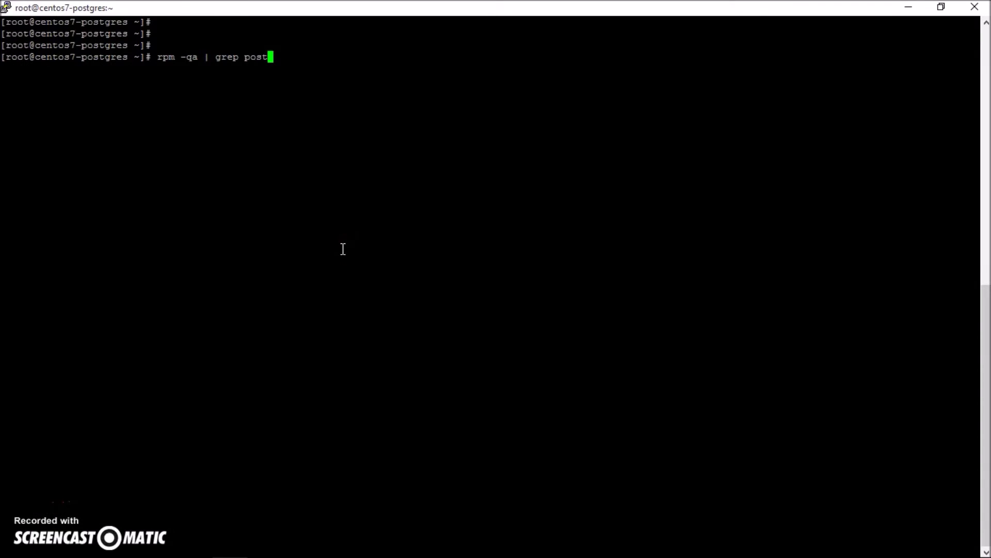
pyautogui.write('gres')
# List the four installed postgresql94 packages with rpm -qa | grep postgres
pyautogui.press('Return')
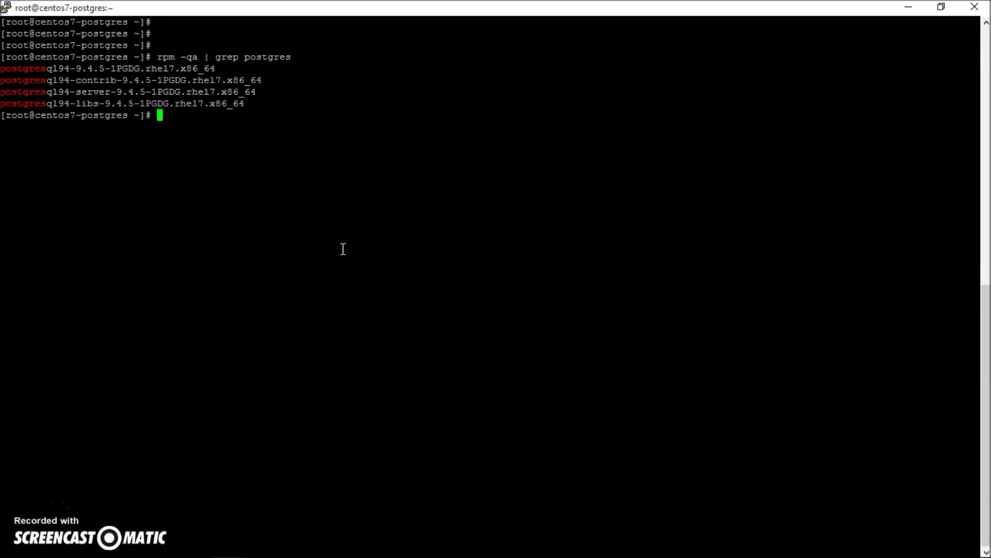
pyautogui.press('Return')
pyautogui.press('Return')
pyautogui.press('Return')
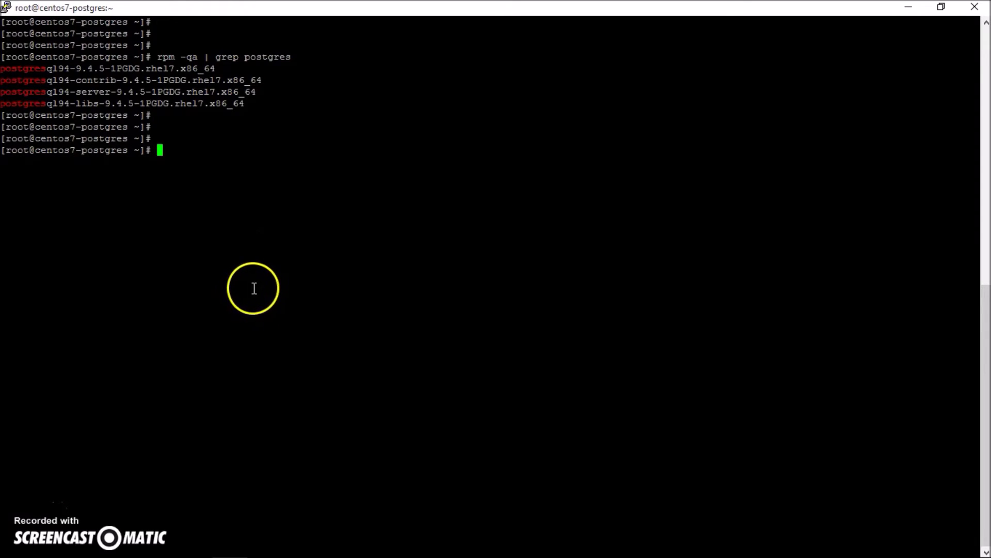
pyautogui.rightClick(274, 246)
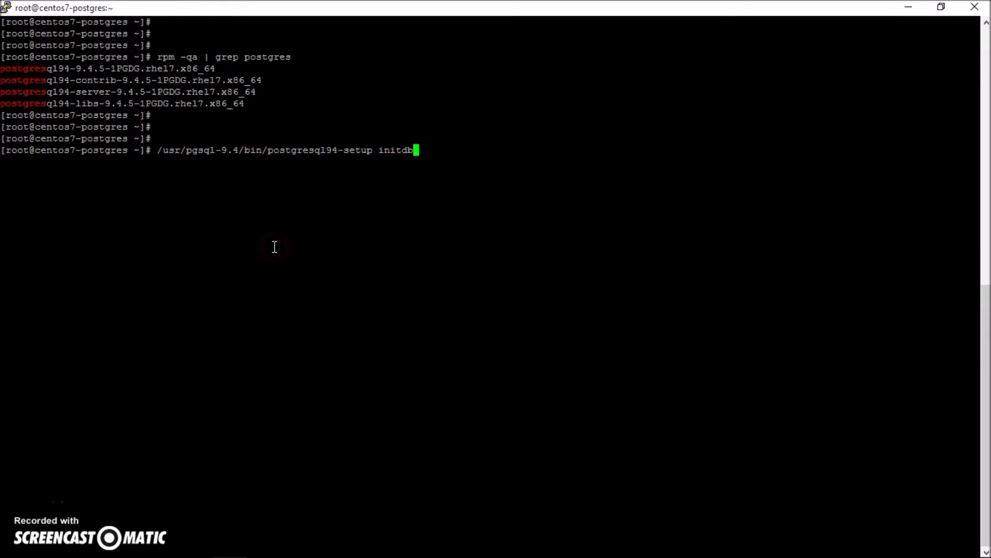
# Initialize the database with postgresql94-setup initdb and start postgresql-9.4.service
pyautogui.press('Return')
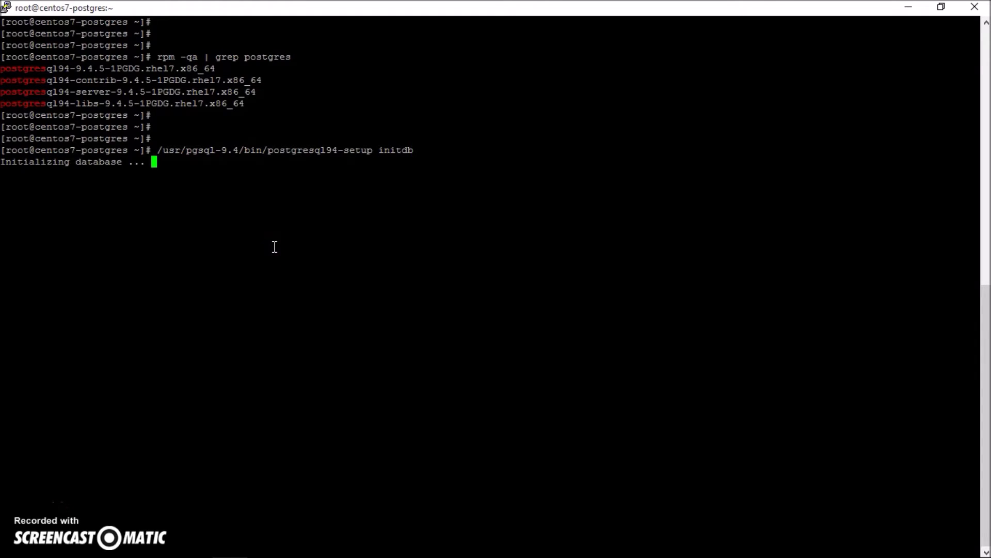
pyautogui.rightClick(368, 275)
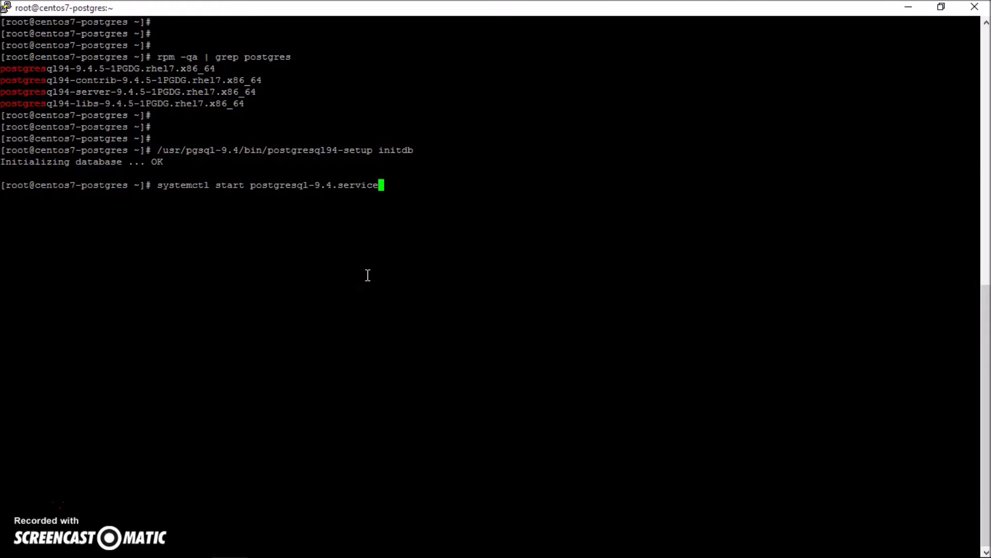
pyautogui.press('Return')
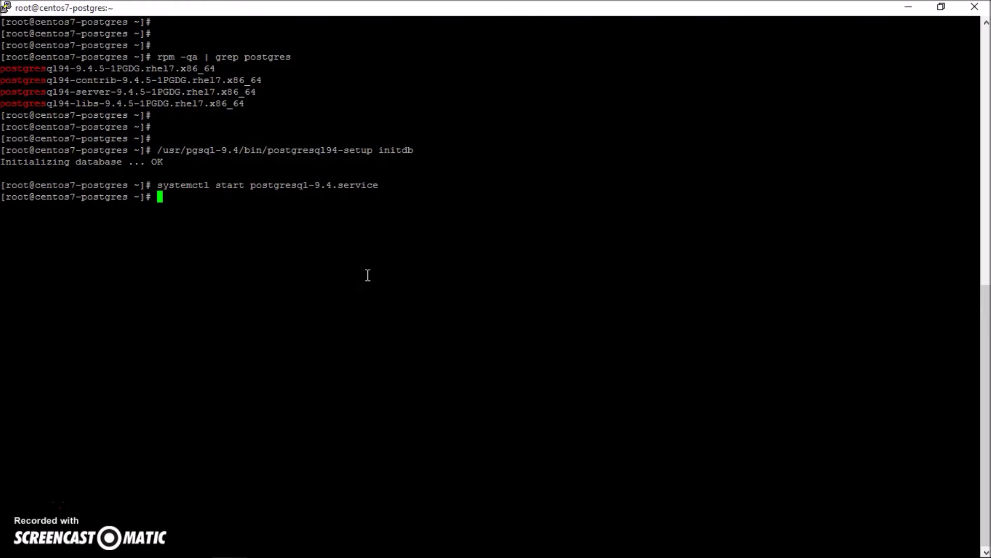
pyautogui.click(534, 323)
pyautogui.click(432, 422)
pyautogui.click(379, 352)
pyautogui.rightClick(368, 336)
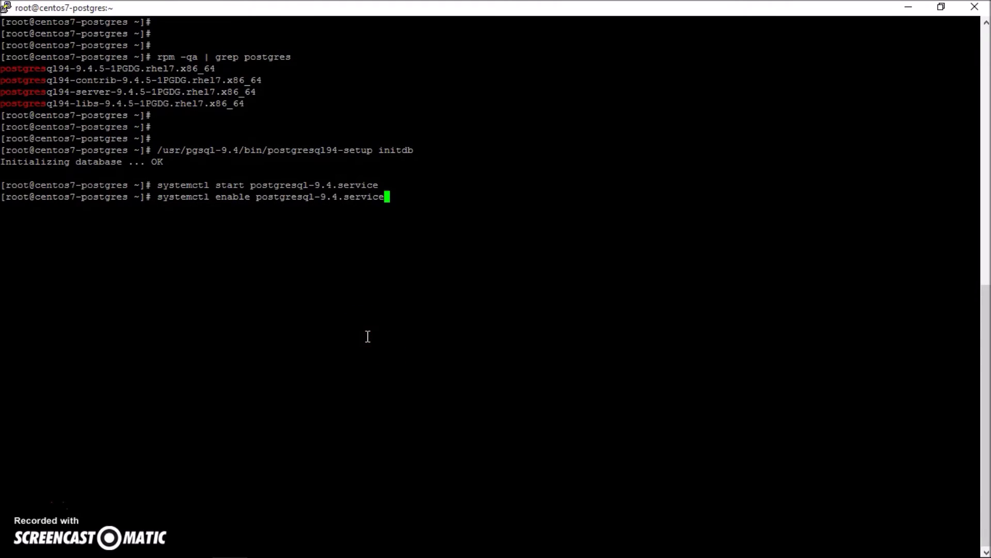
# Enable postgresql-9.4.service at boot, clear the screen, and check processes with ps -ef
pyautogui.press('Return')
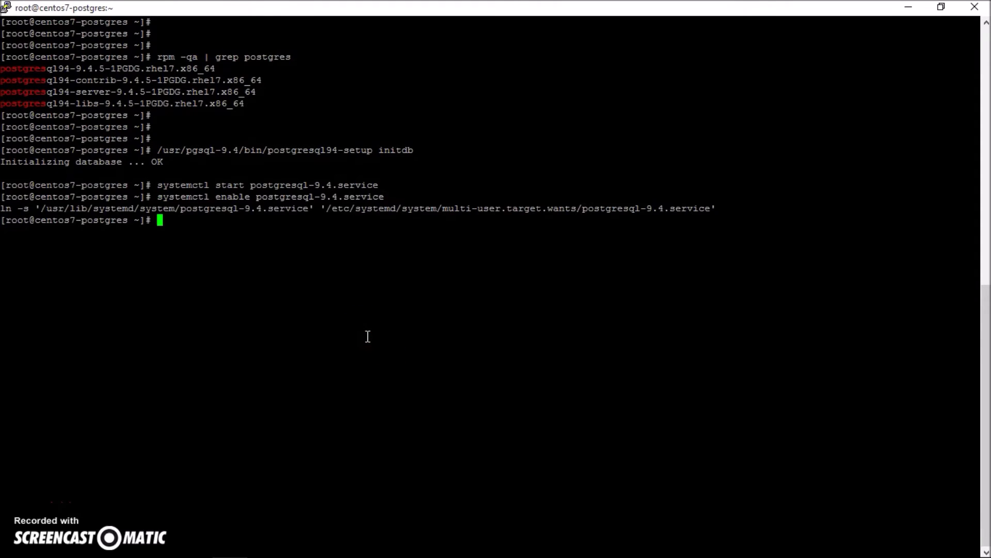
pyautogui.write('c')
pyautogui.write('lear')
pyautogui.press('Return')
pyautogui.press('Return')
pyautogui.press('Return')
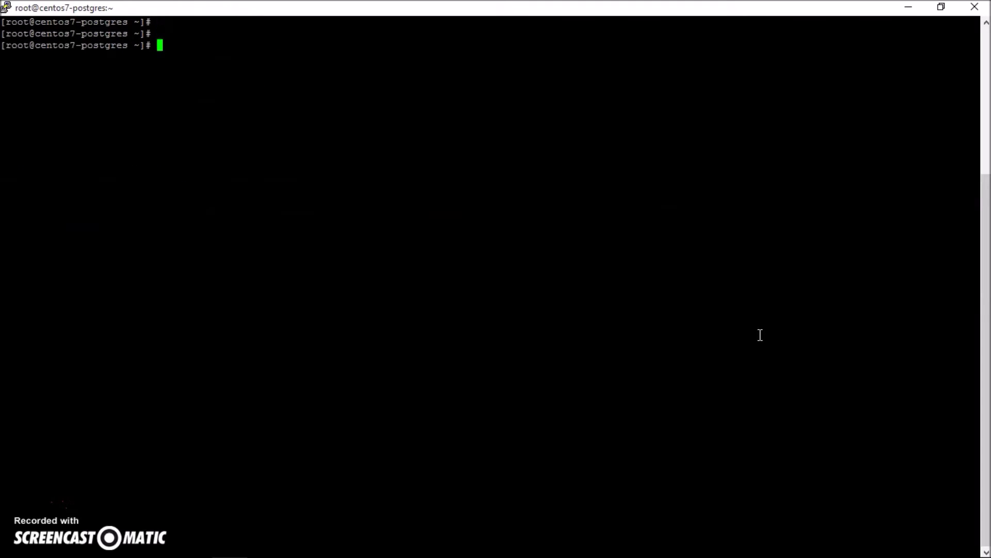
pyautogui.write('ps -ef | grep p')
pyautogui.write('ostgres')
pyautogui.press('Return')
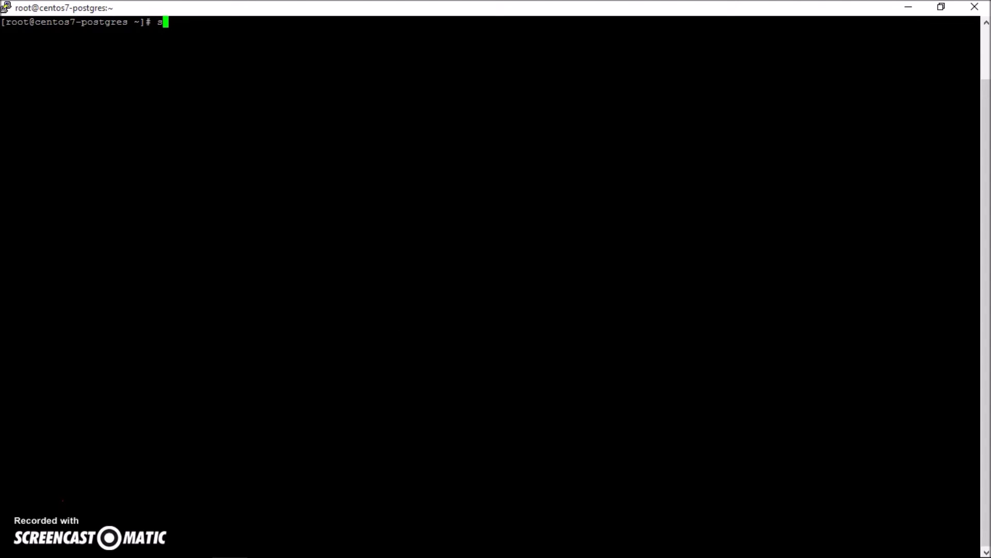
pyautogui.write('ystemc')
pyautogui.write('tl stop postgresql-9.4.ser')
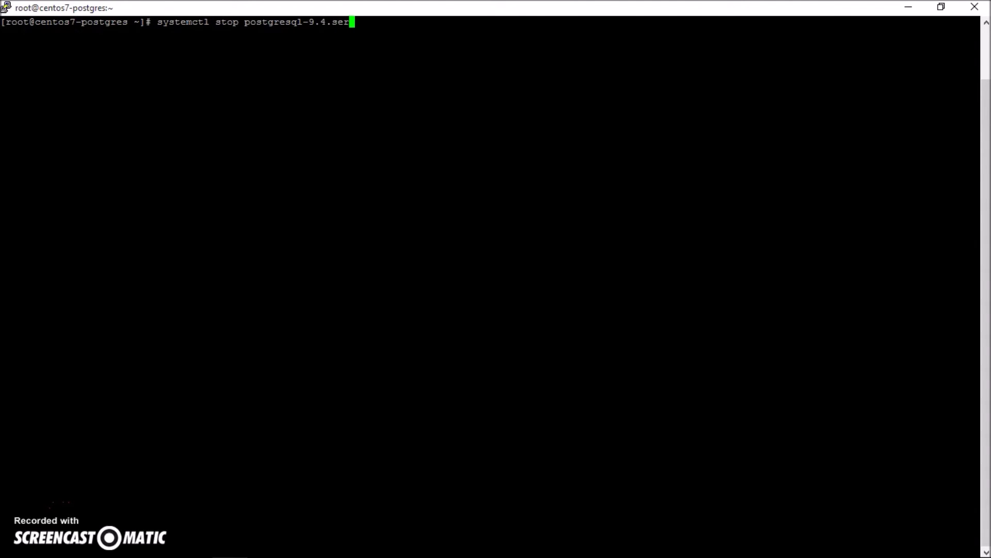
pyautogui.write('vice')
# Stop postgresql-9.4.service and confirm with ps -ef that no postgres processes remain
pyautogui.press('Return')
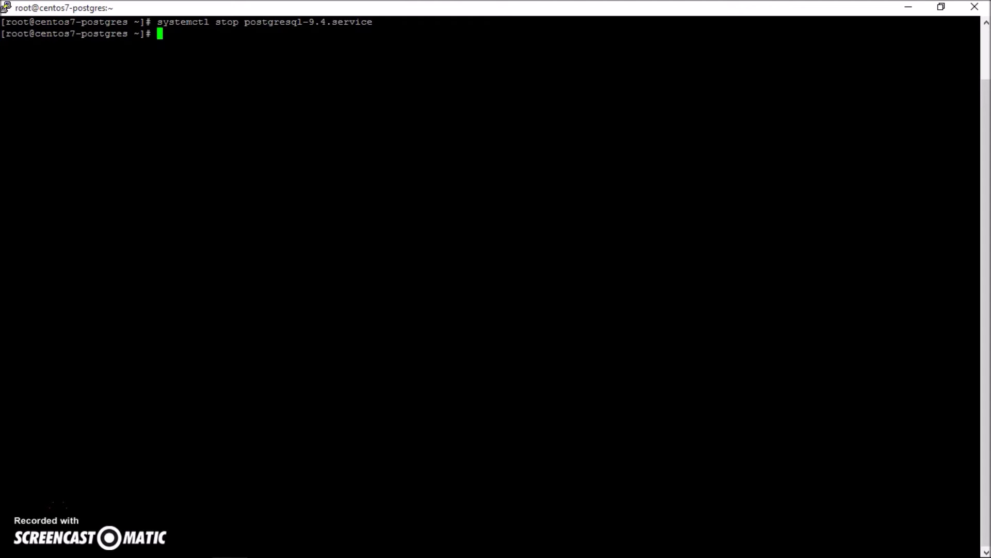
pyautogui.press('Return')
pyautogui.press('Return')
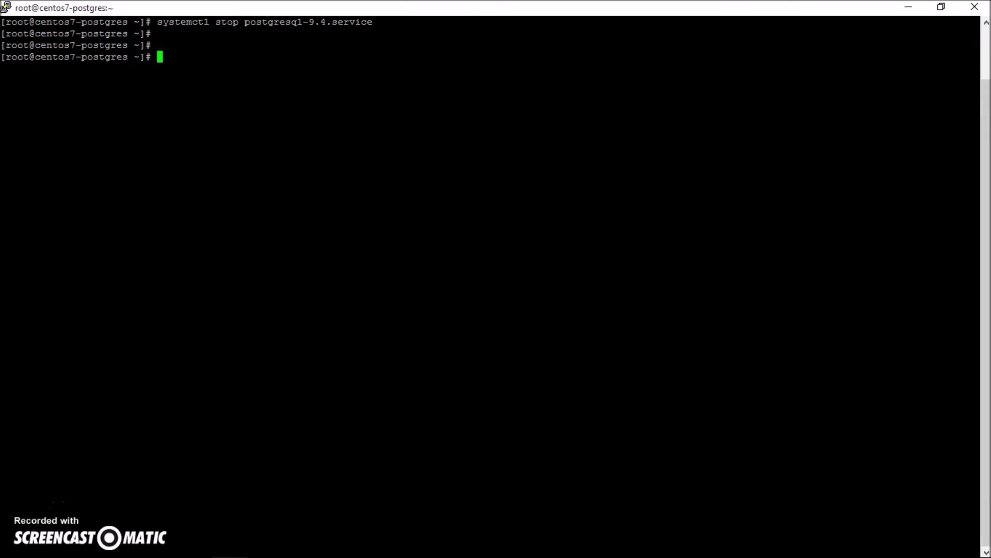
pyautogui.write('ps -ef')
pyautogui.write(' | grep postg')
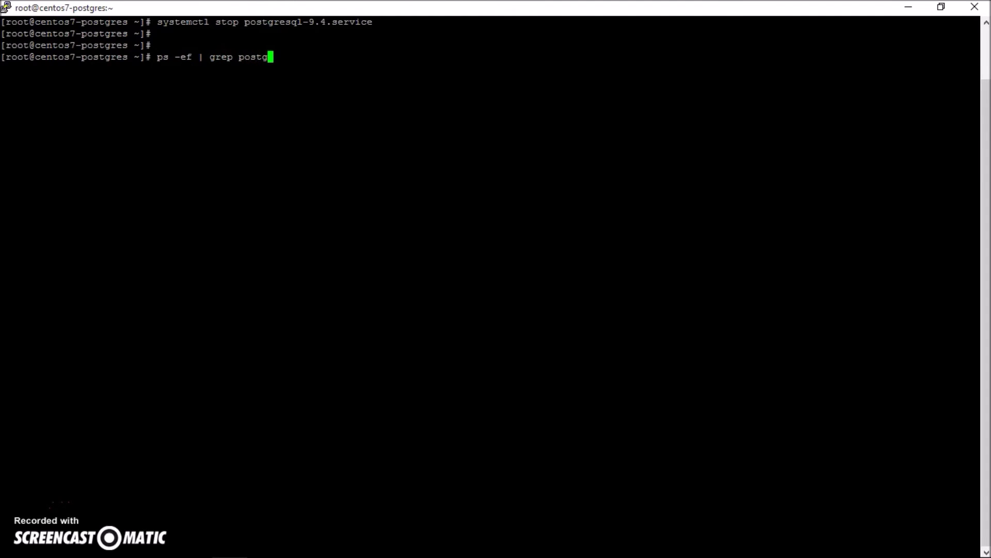
pyautogui.write('res')
pyautogui.press('Return')
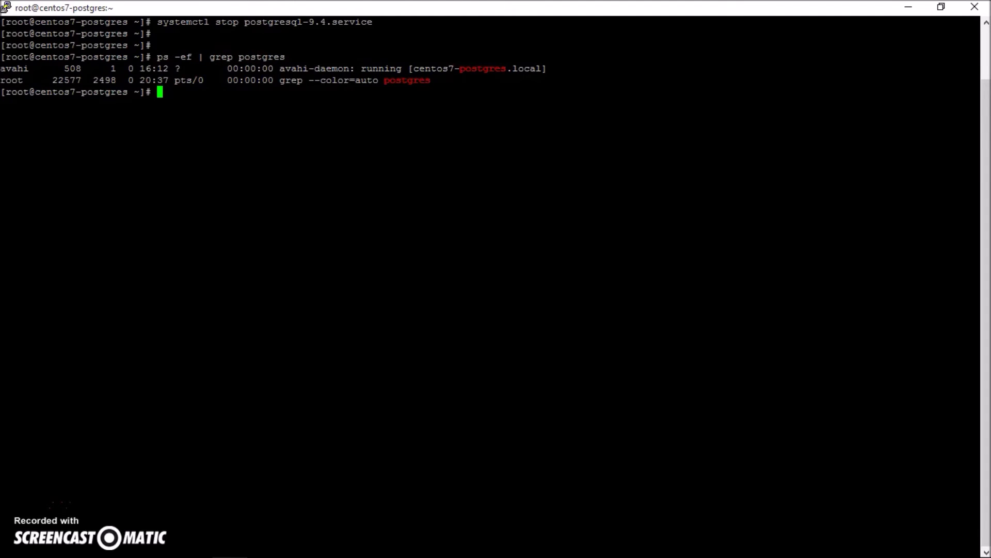
pyautogui.press('Return')
pyautogui.press('Return')
# Edit the recalled stop command into systemctl start postgresql-9.4.service and run it
pyautogui.press('Up')
pyautogui.press('Up')
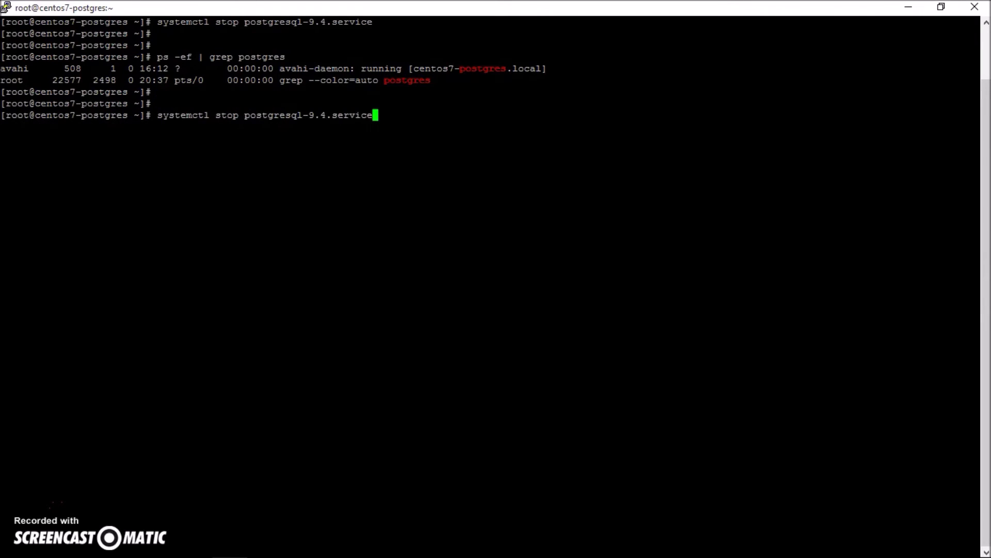
pyautogui.press('Left')
pyautogui.press('Left')
pyautogui.press('Left')
pyautogui.press('Left')
pyautogui.press('Left')
pyautogui.press('Left')
pyautogui.press('Left')
pyautogui.press('Delete')
pyautogui.write('art')
pyautogui.press('Return')
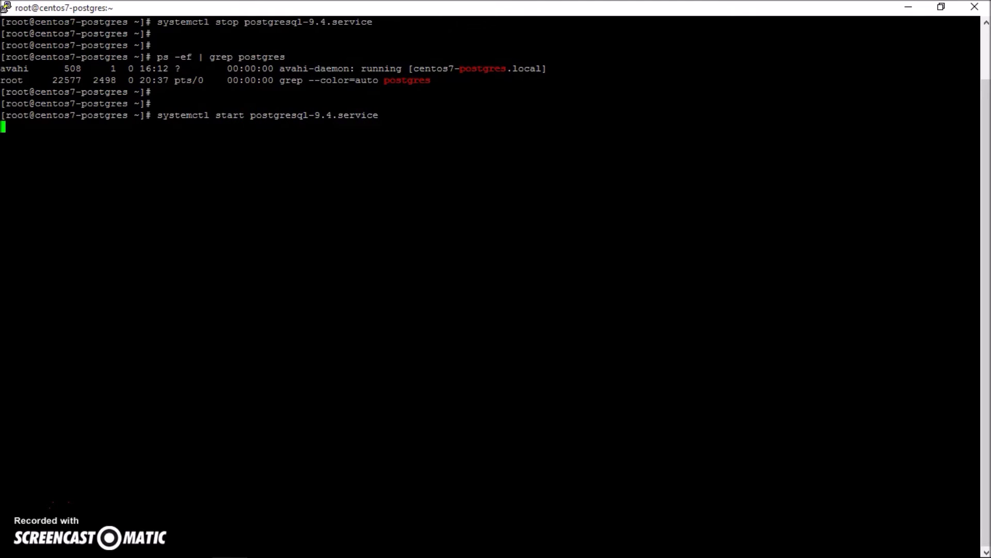
pyautogui.press('Return')
pyautogui.press('Return')
pyautogui.press('Return')
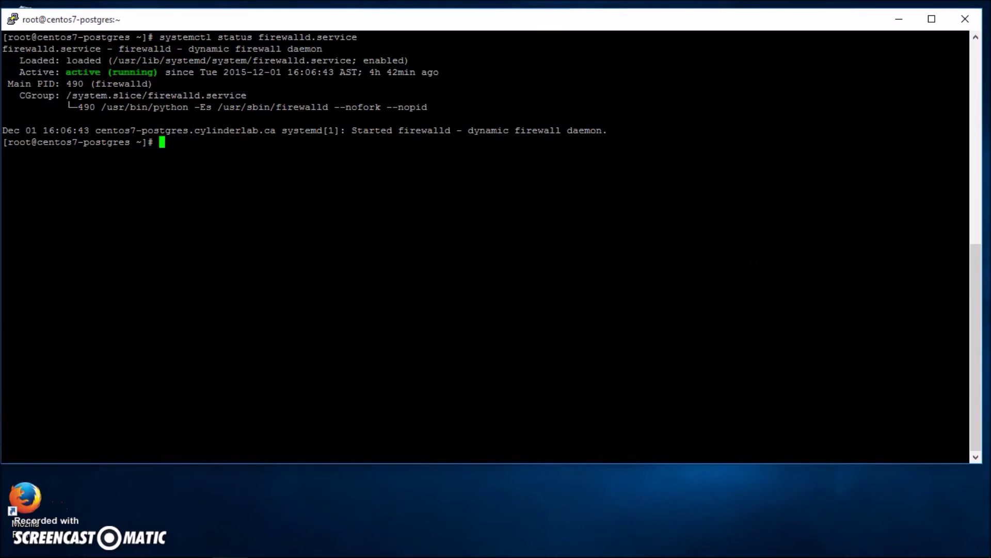
# Confirm firewalld is running and list its current settings
pyautogui.click(773, 237)
pyautogui.rightClick(773, 236)
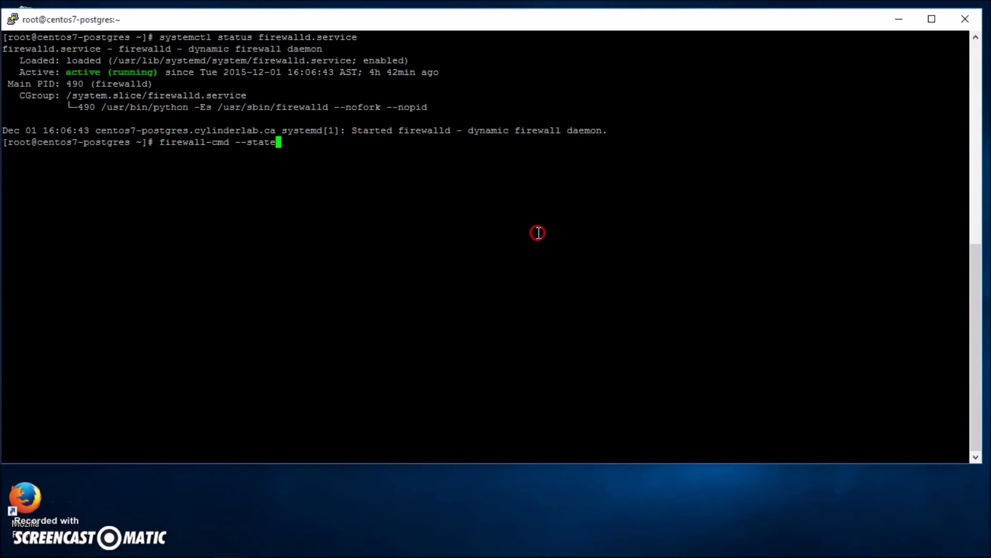
pyautogui.press('Return')
pyautogui.press('Return')
pyautogui.press('Return')
pyautogui.press('Return')
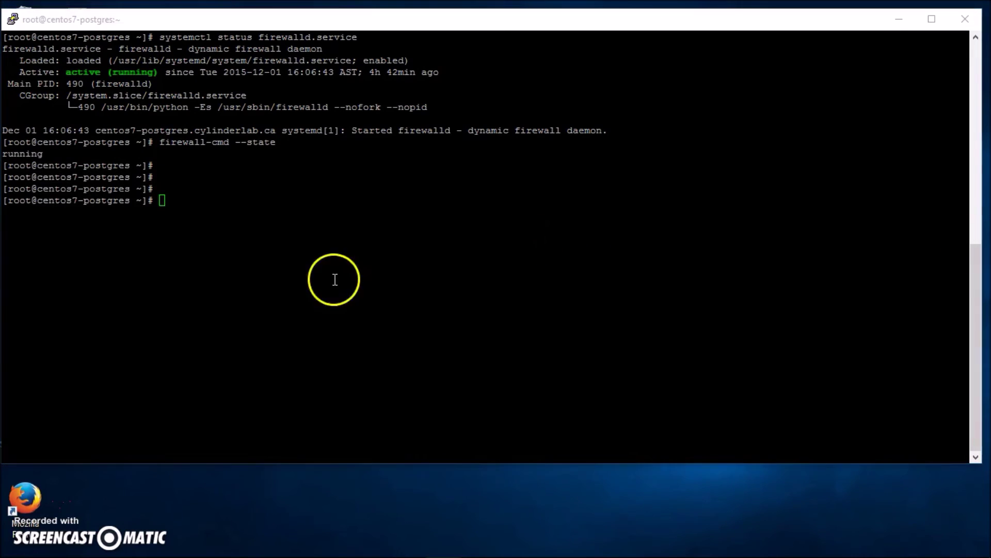
pyautogui.rightClick(335, 279)
pyautogui.press('Return')
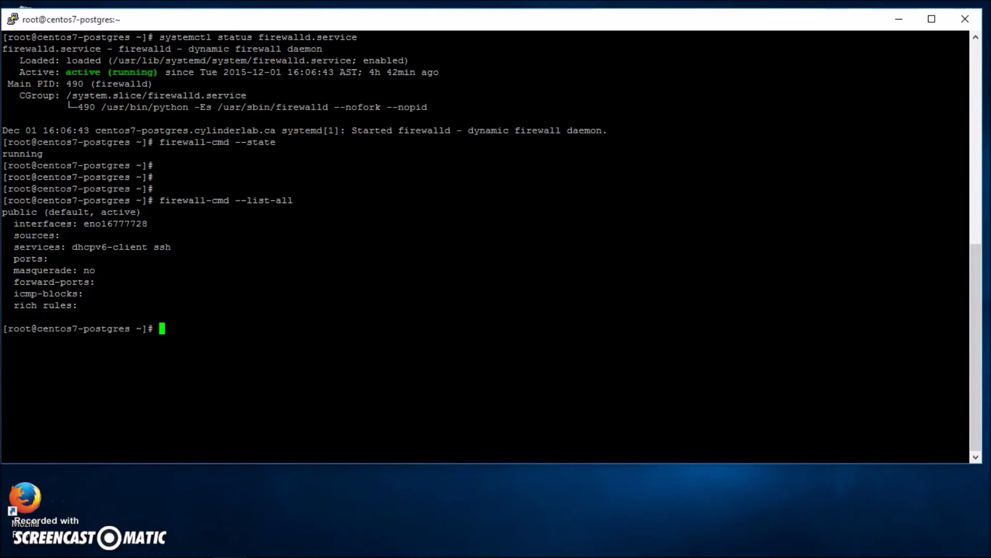
pyautogui.click(824, 504)
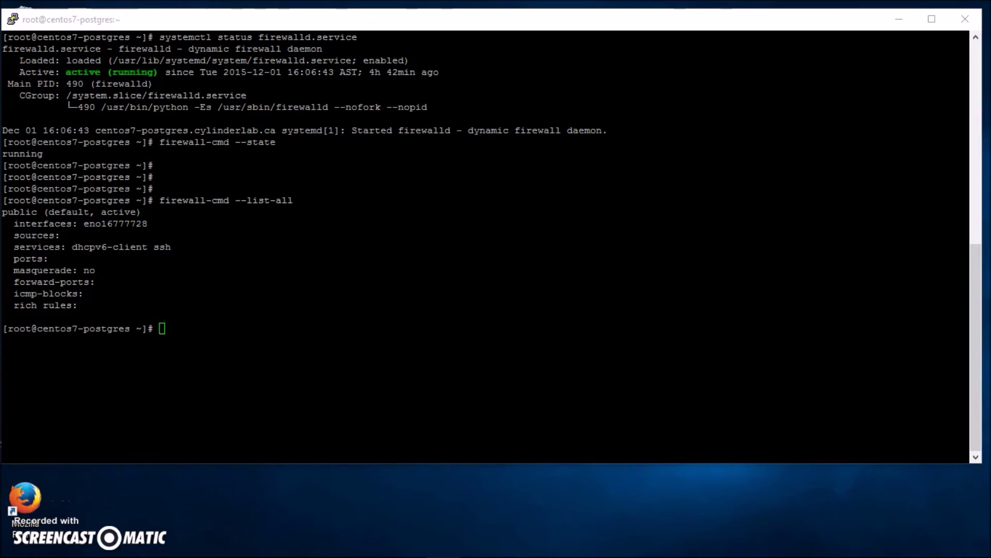
# Permanently add port 5432/tcp, restart firewalld, and verify 5432/tcp appears in the listing
pyautogui.click(464, 245)
pyautogui.rightClick(465, 244)
pyautogui.press('Return')
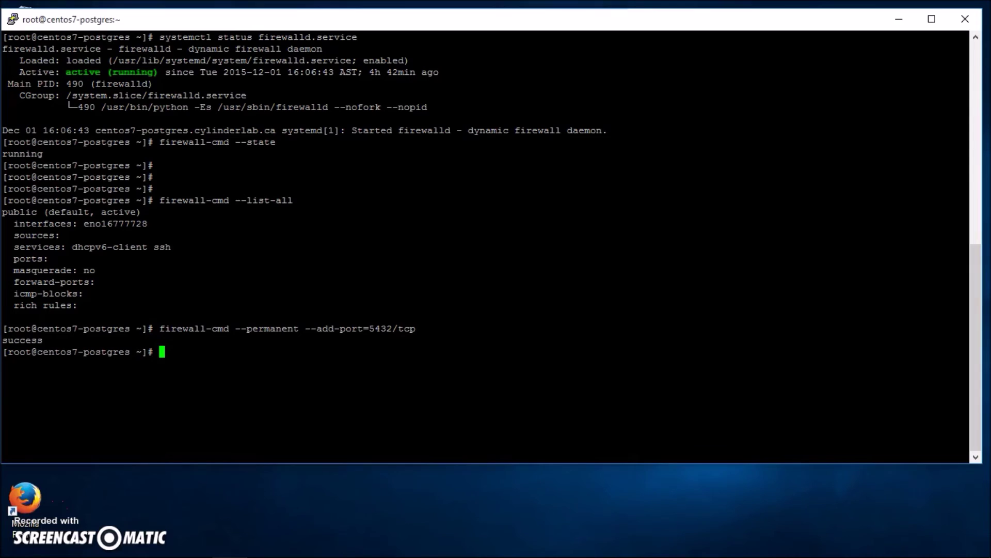
pyautogui.click(459, 352)
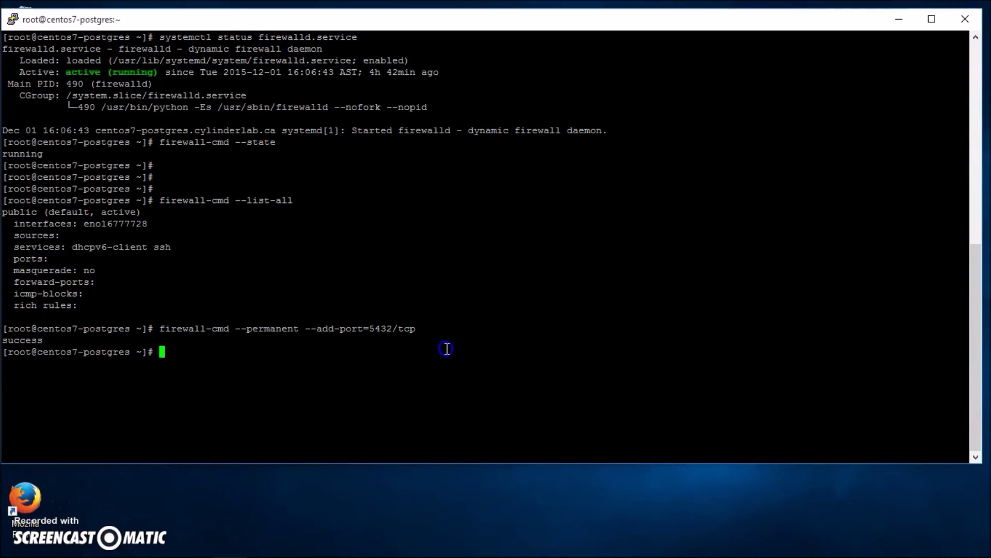
pyautogui.rightClick(678, 348)
pyautogui.press('Return')
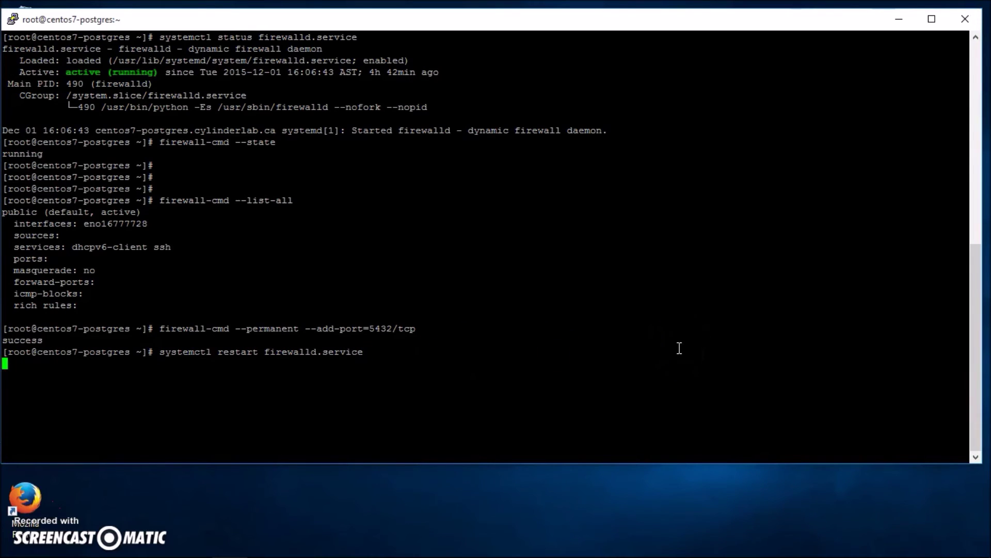
pyautogui.write('firewall-cmd --list-all')
pyautogui.press('Return')
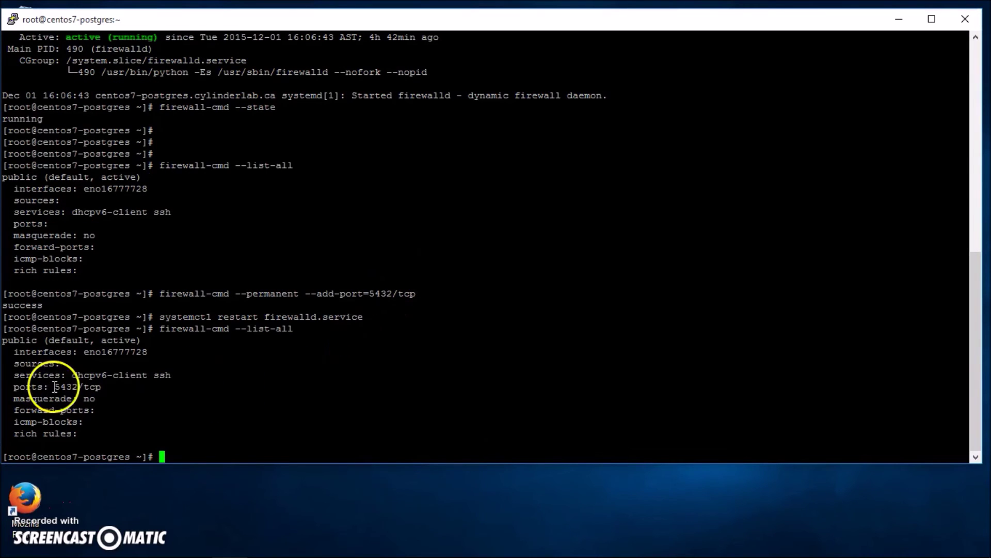
pyautogui.moveTo(56, 386); pyautogui.dragTo(101, 387)
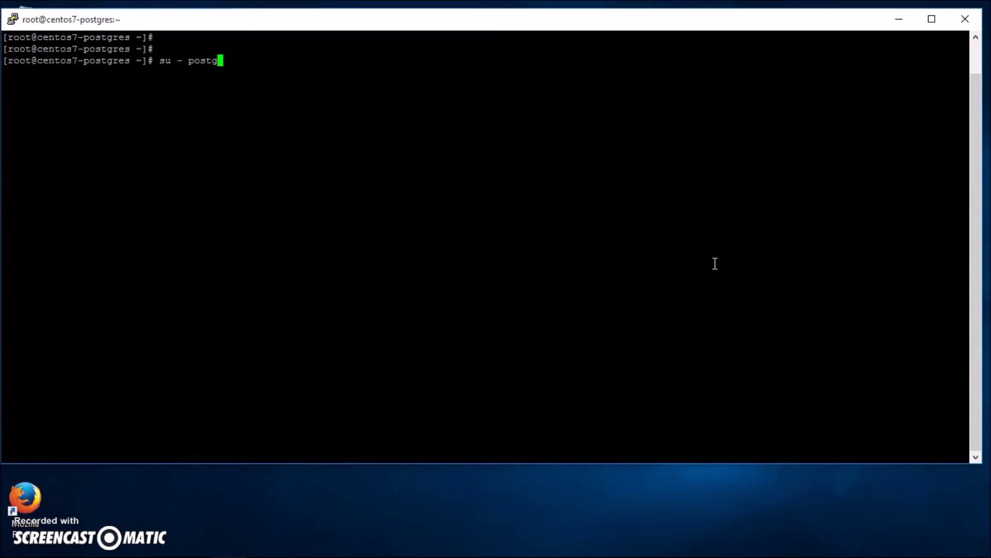
pyautogui.write('res')
# Switch to the postgres user, locate the psql client, and start psql
pyautogui.press('Return')
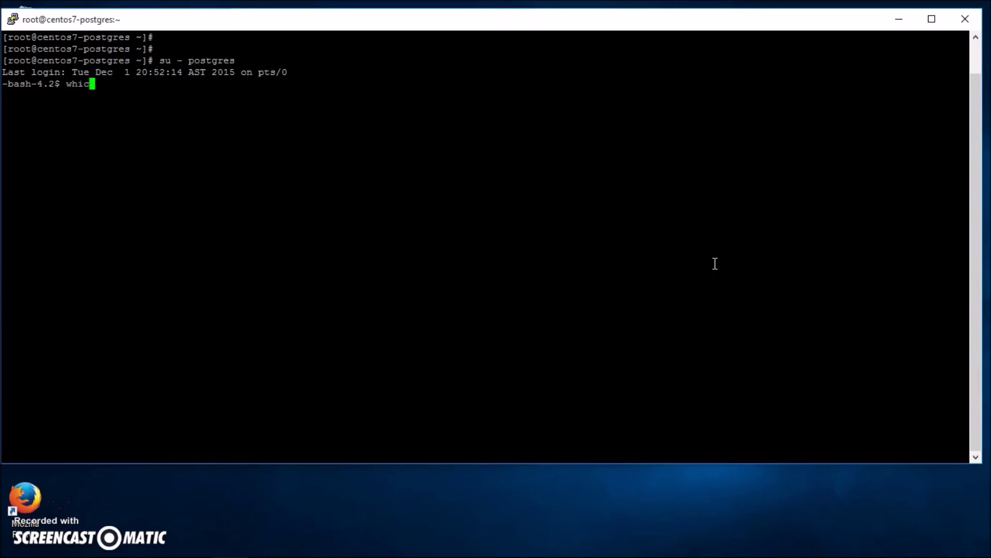
pyautogui.press('Return')
pyautogui.press('Return')
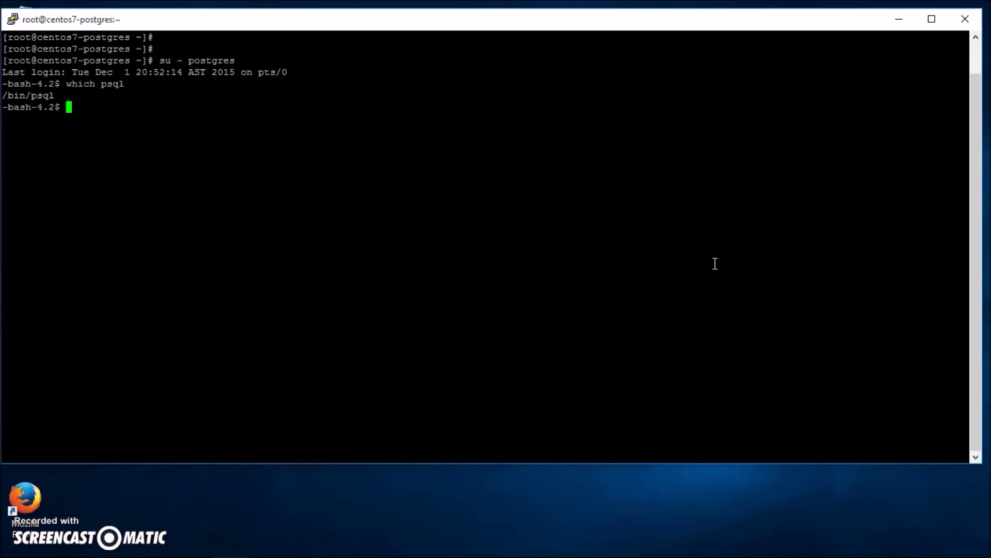
pyautogui.press('Return')
pyautogui.press('Return')
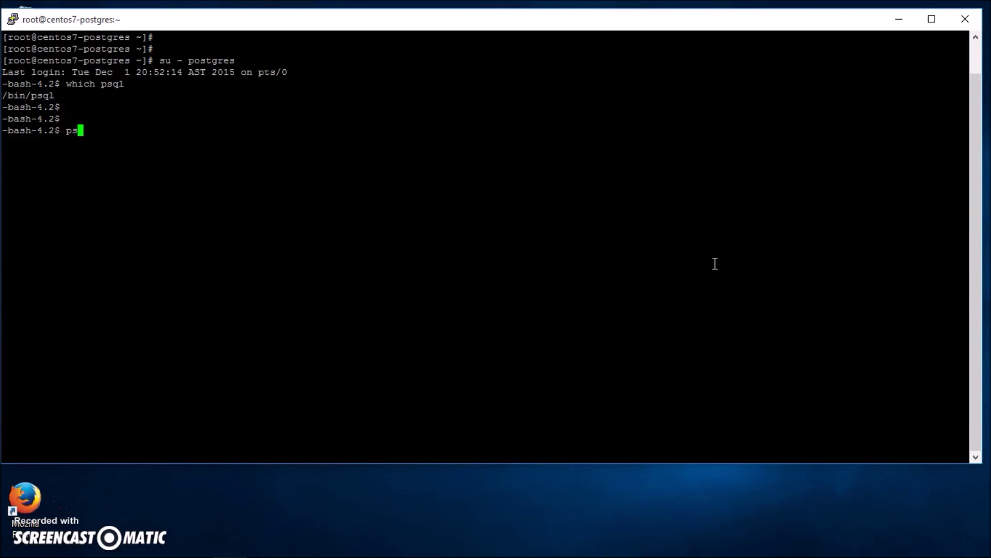
pyautogui.press('Return')
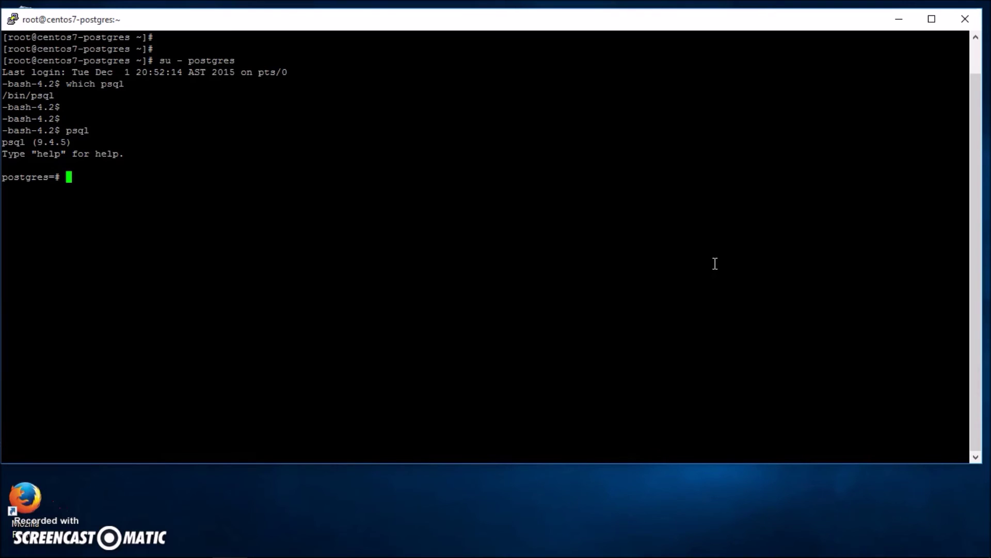
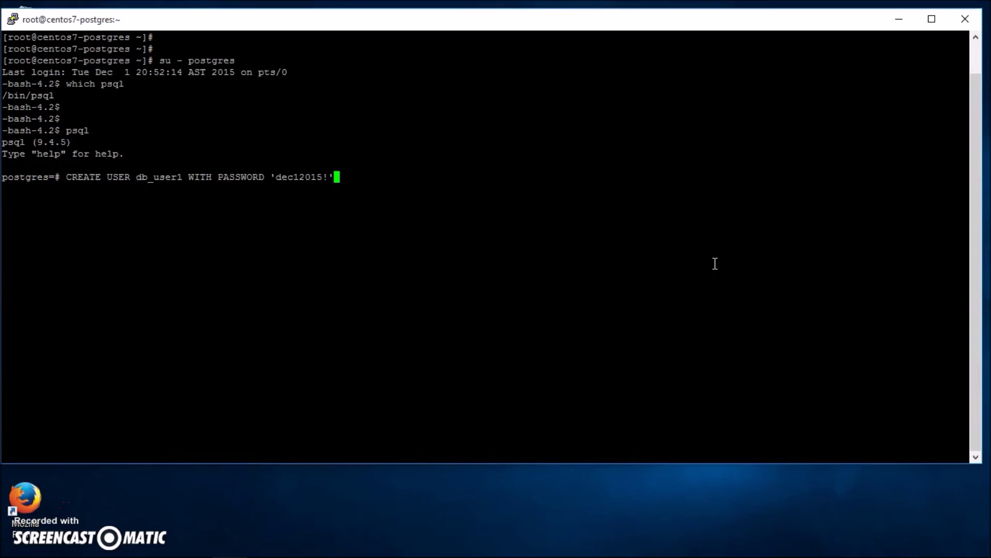
# Create user db_user1 with a password and database db1 it owns, then exit to root
pyautogui.press('Return')
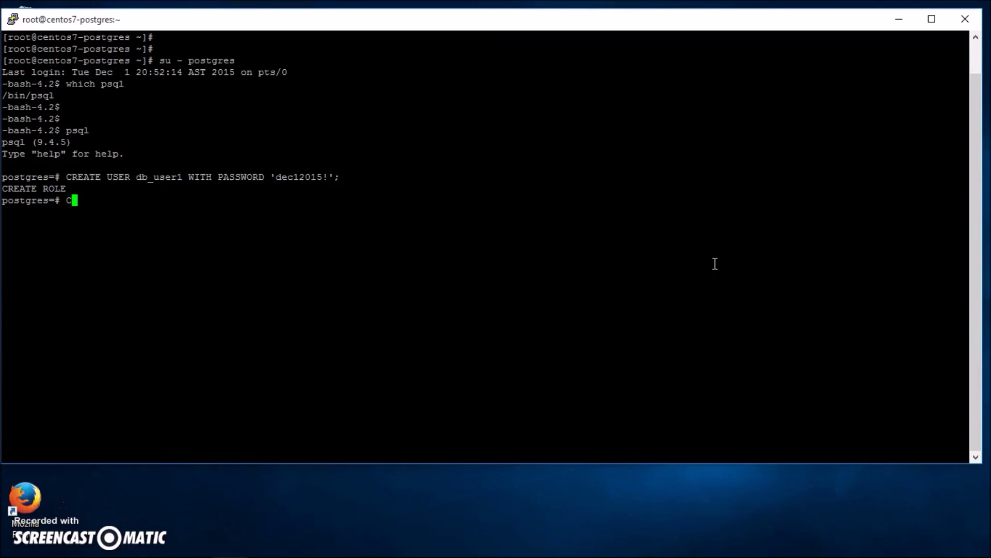
pyautogui.write('CREATE DATABASE db1 OWNER db_user1;')
pyautogui.press('Return')
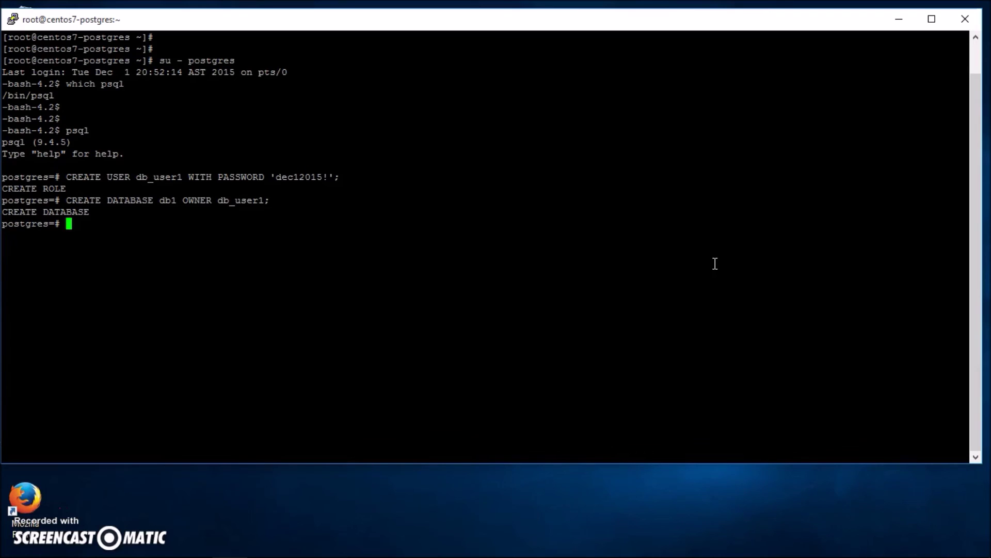
pyautogui.press('Return')
pyautogui.write('\\quit')
pyautogui.press('Return')
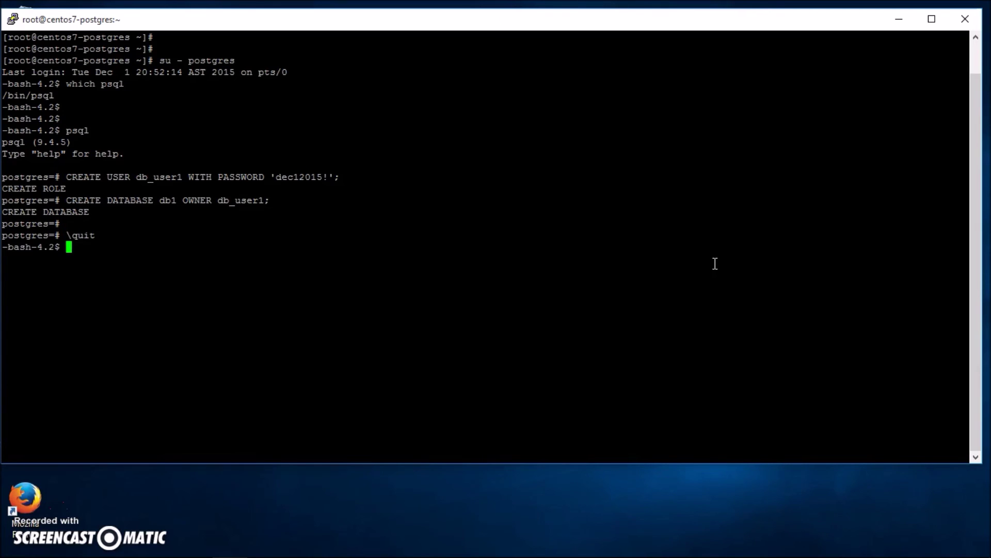
pyautogui.write('exit')
pyautogui.press('Return')
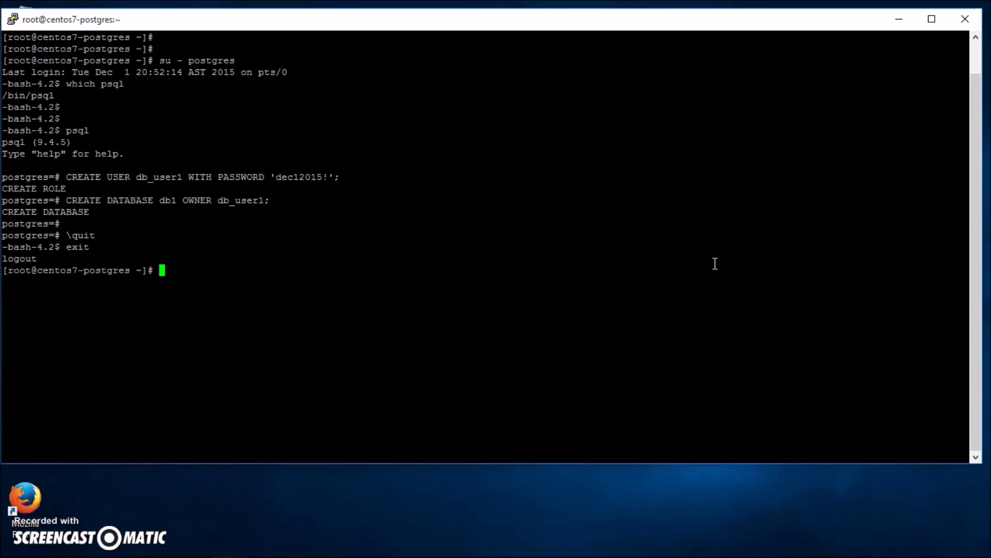